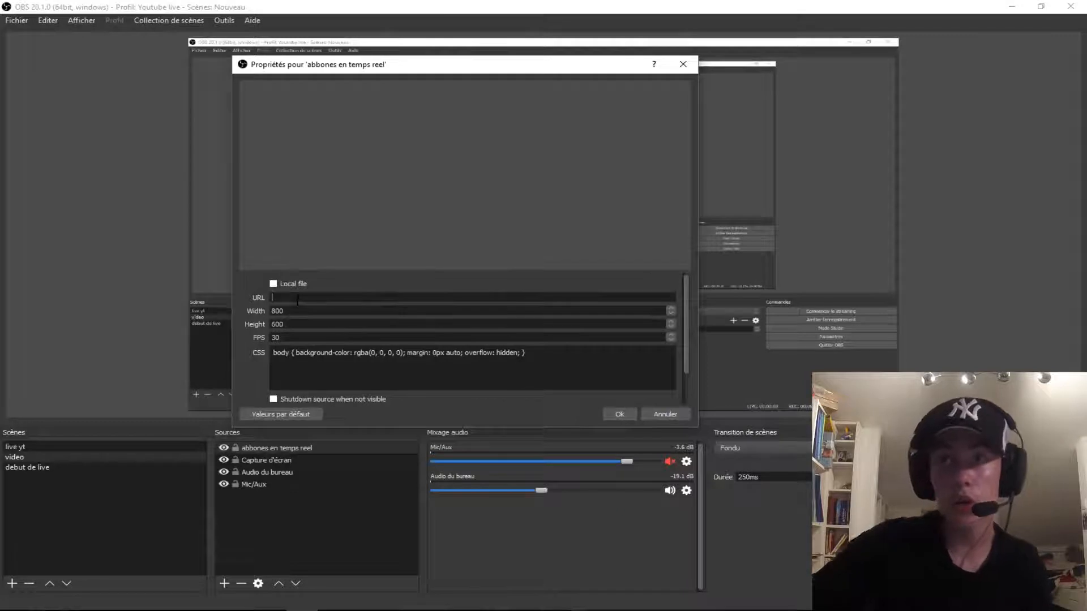
Step: Paste the copied livecounts.net channel address as the URL of the "abbones en temps reel" source and confirm its properties
right_click(297, 299)
click(318, 365)
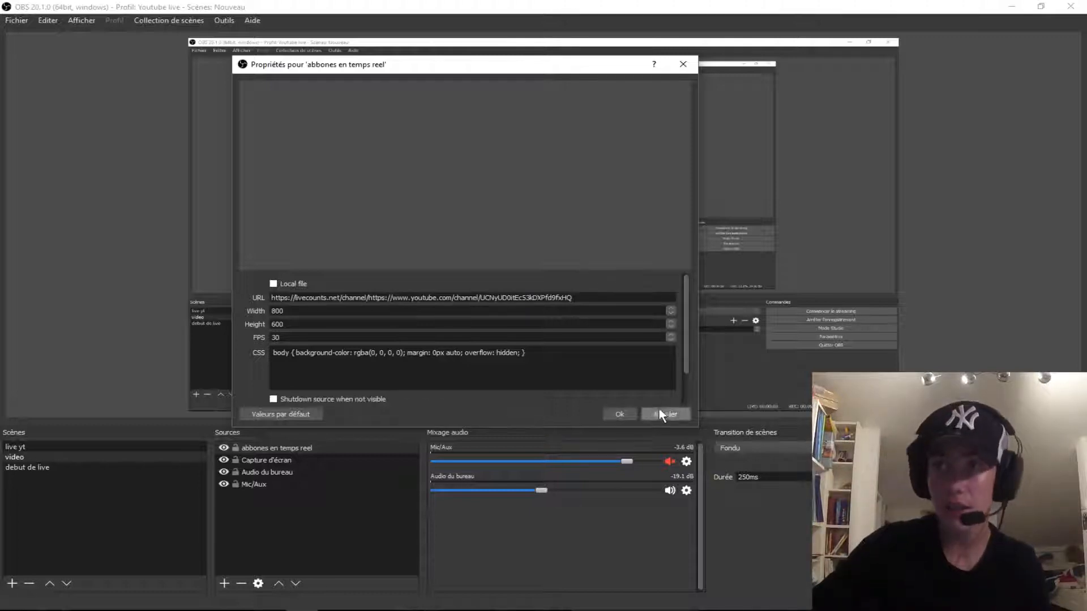
click(623, 415)
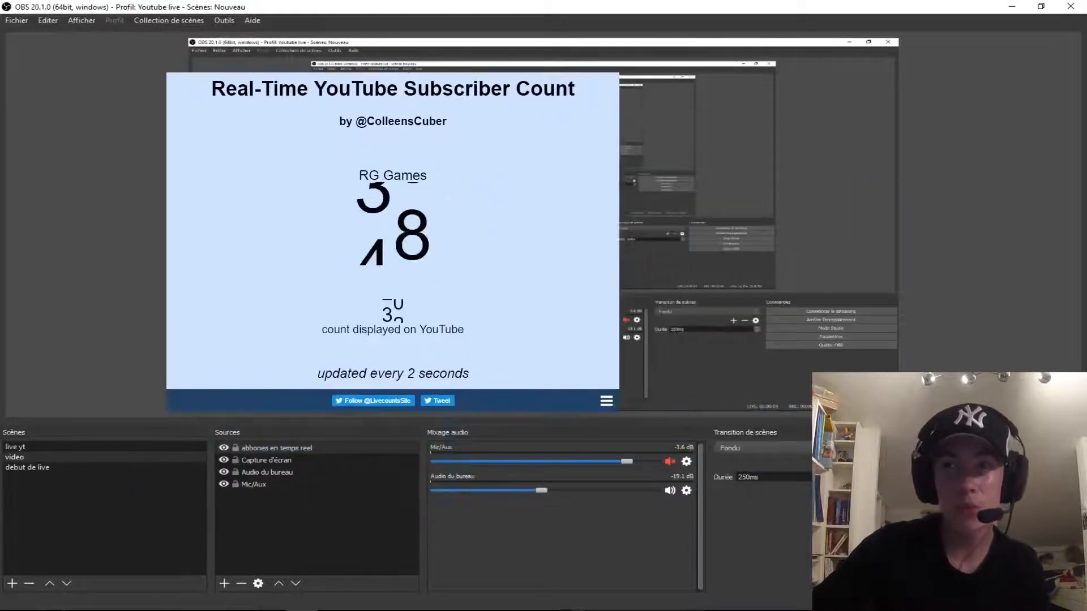
Step: Reposition the subscriber count overlay in the preview, crop off everything below the large count, scale it down slightly and trim its right edge
drag(447, 187, 592, 225)
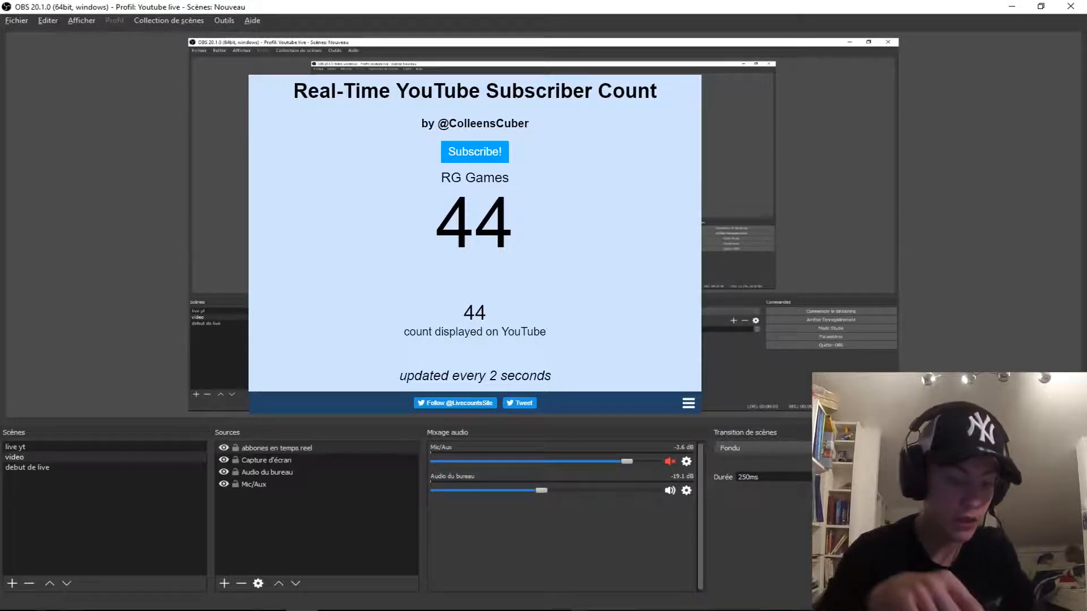
key(alt)
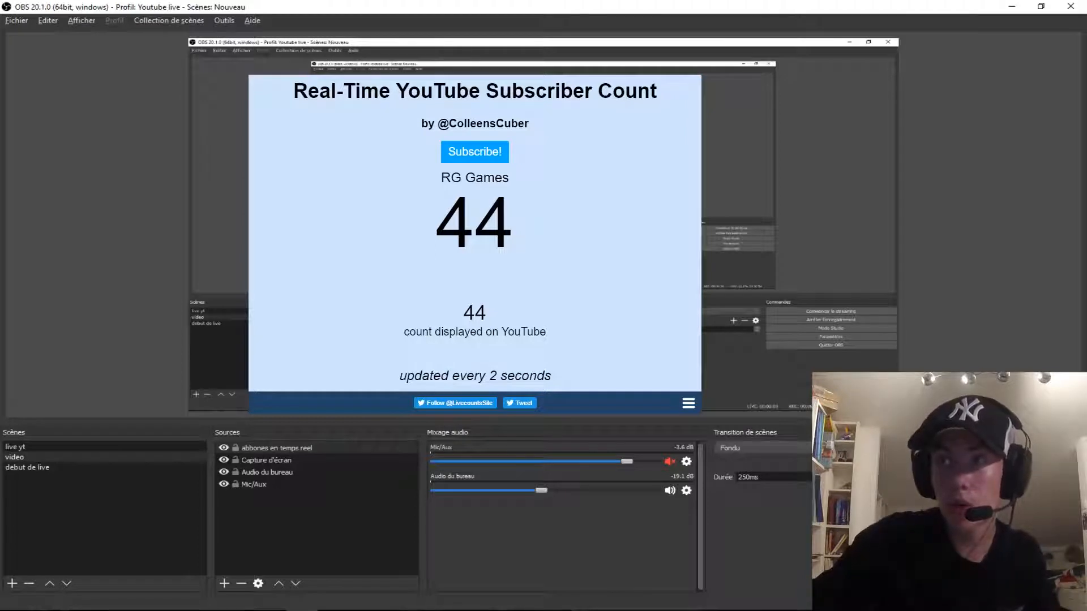
drag(498, 291, 498, 197)
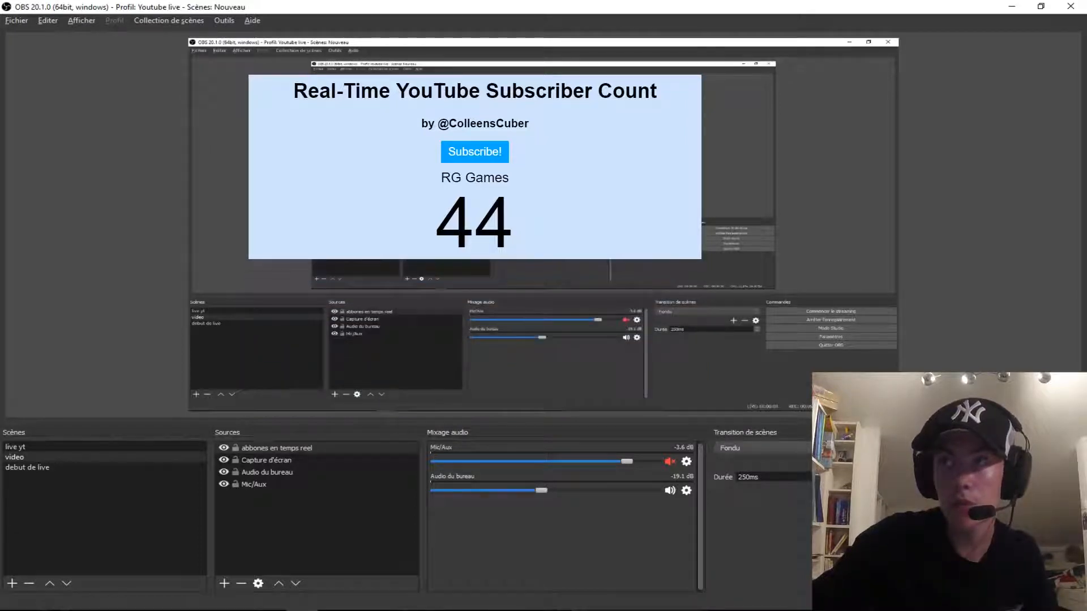
drag(646, 196, 622, 187)
key(alt)
drag(622, 135, 605, 136)
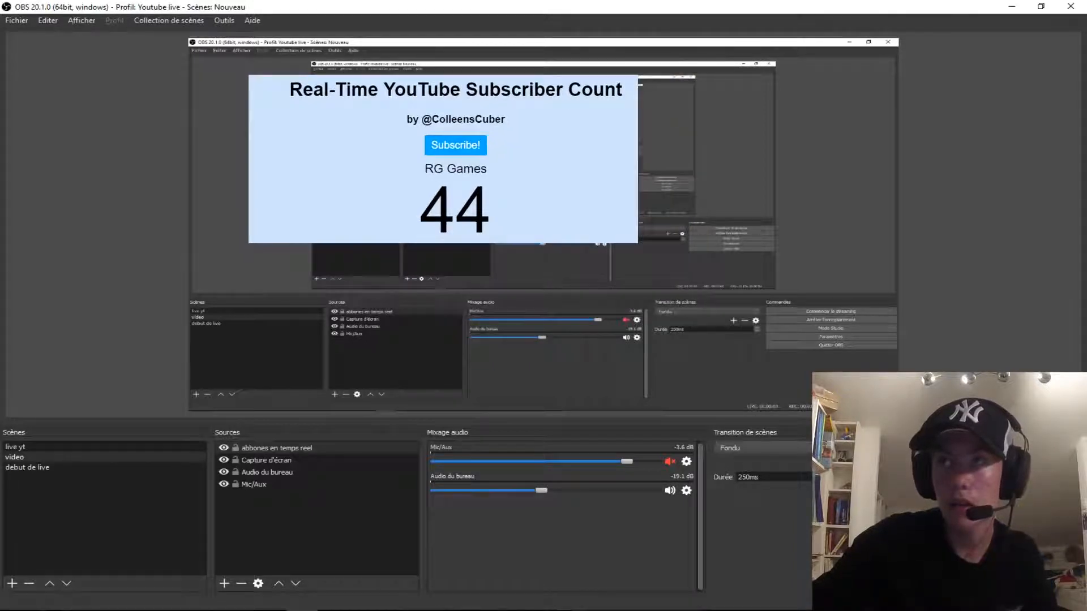
Step: Crop the overlay's upper part so only the large count remains, and place it in the upper-right corner of the scene
drag(455, 75, 465, 178)
drag(253, 207, 682, 38)
drag(861, 89, 858, 67)
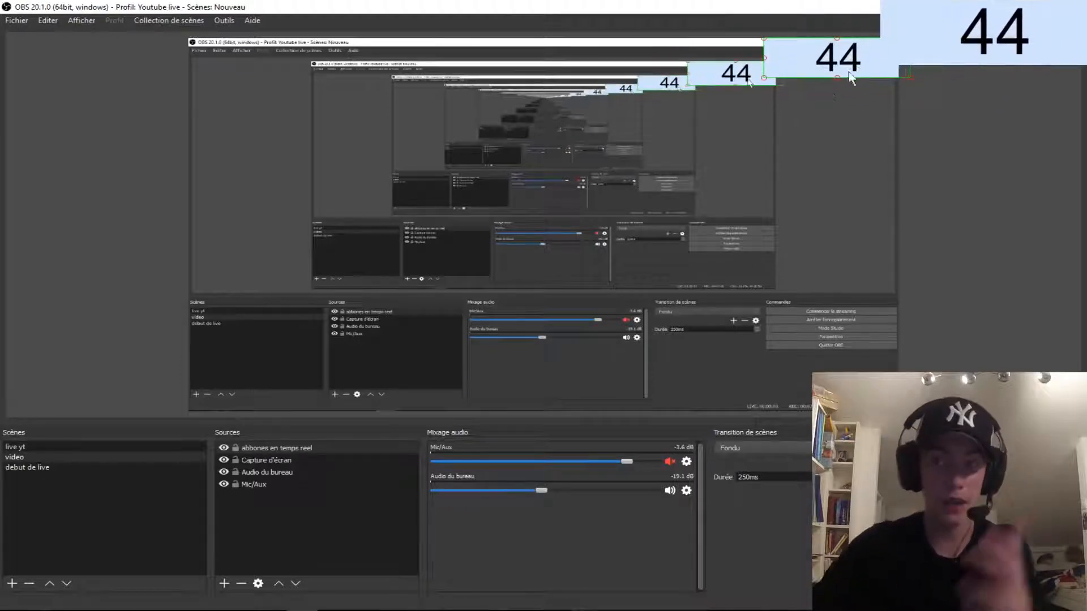
Step: Switch to the browser's RG Games YouTube page and change to another YouTube account
key(alt+Tab)
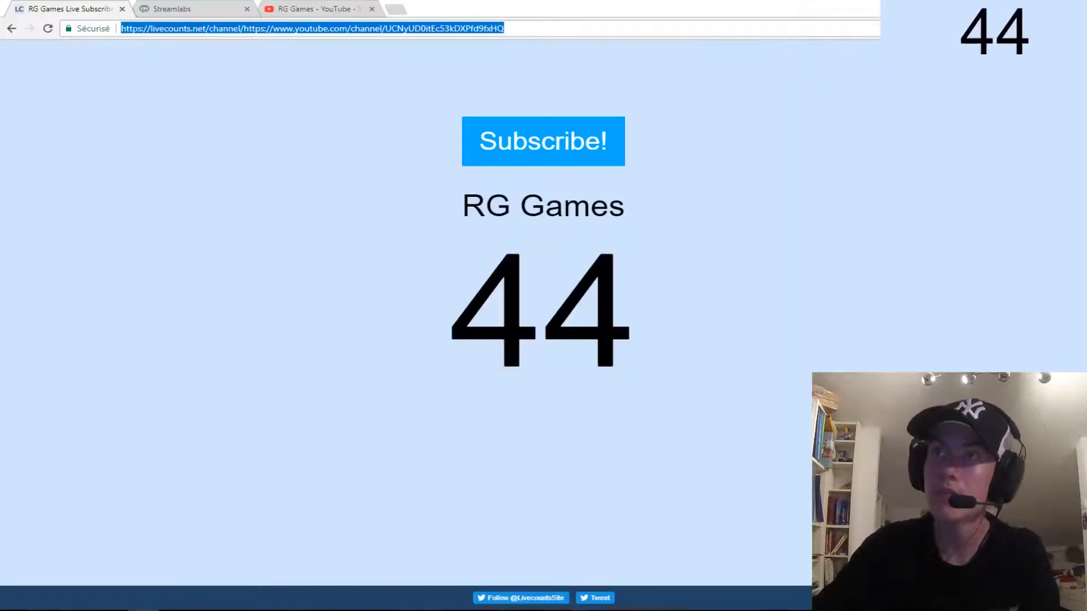
click(317, 9)
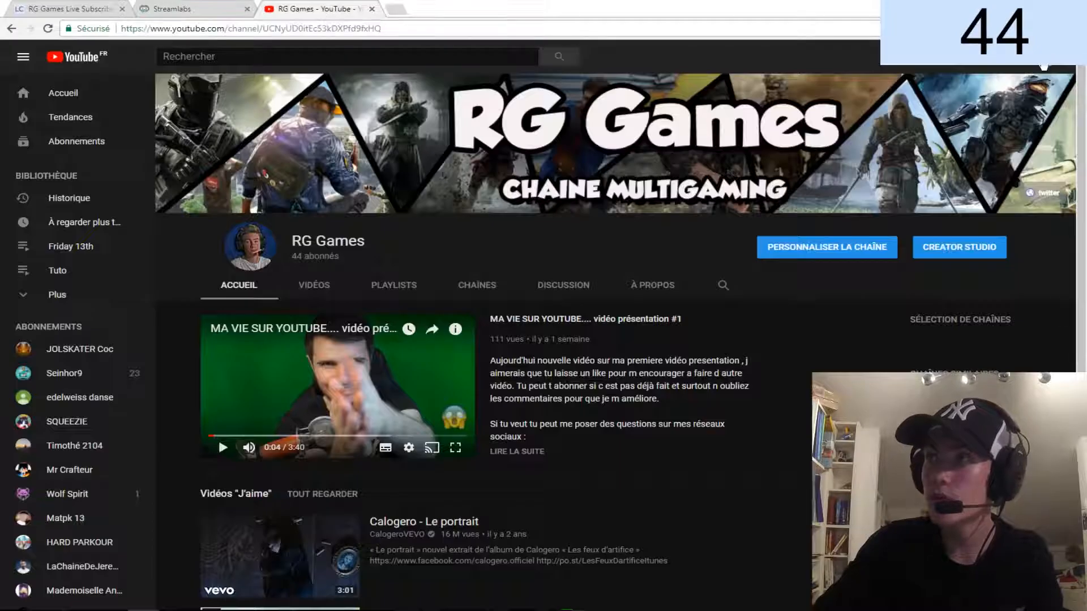
click(1043, 63)
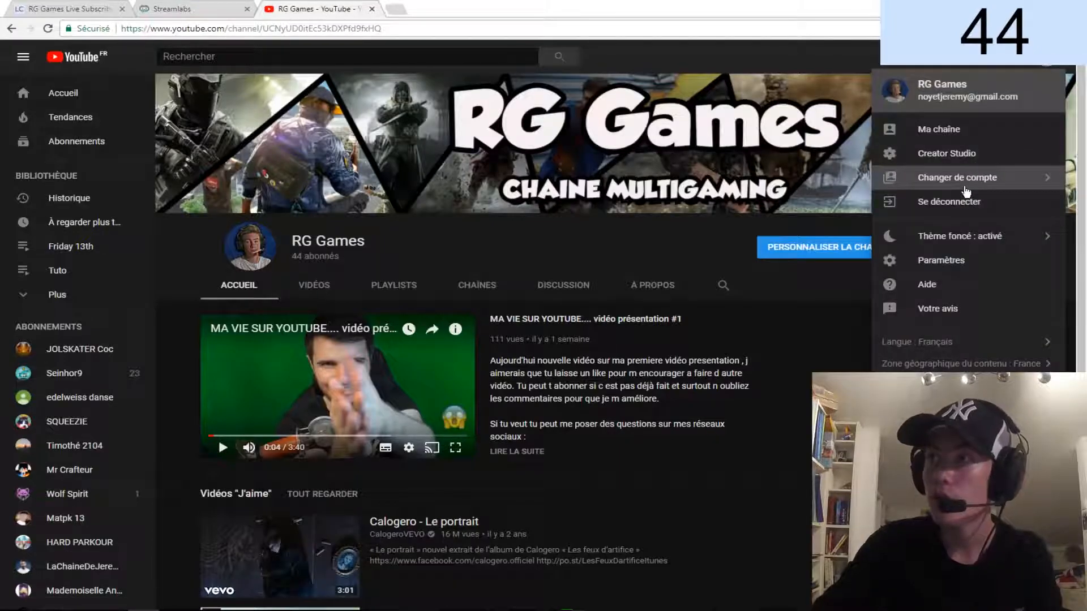
click(966, 190)
click(966, 190)
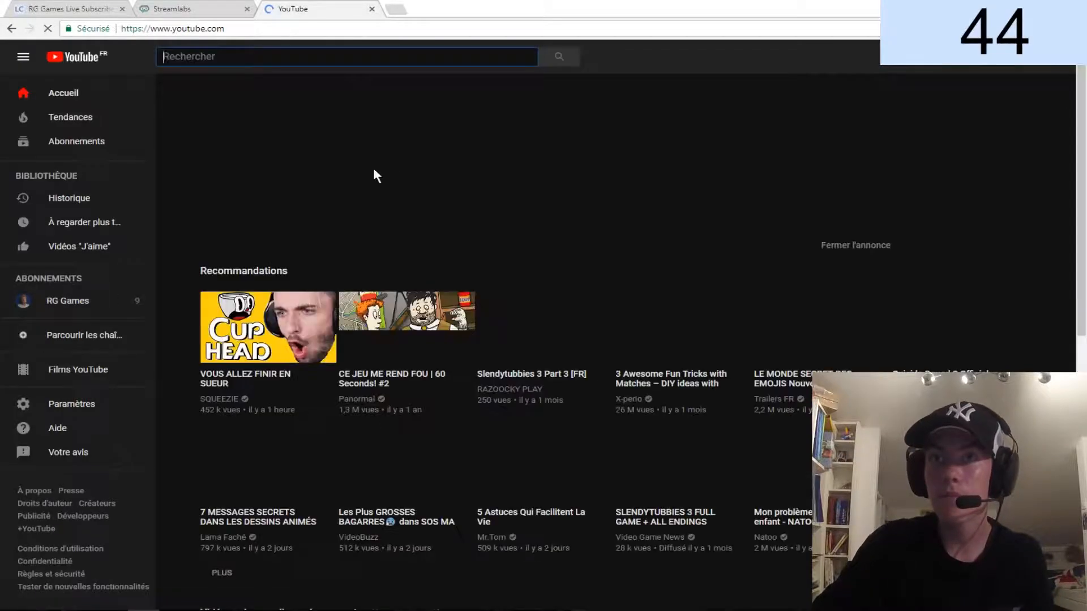
Step: Open the RG Games channel, unsubscribe from it and return to OBS to check the live count
click(56, 294)
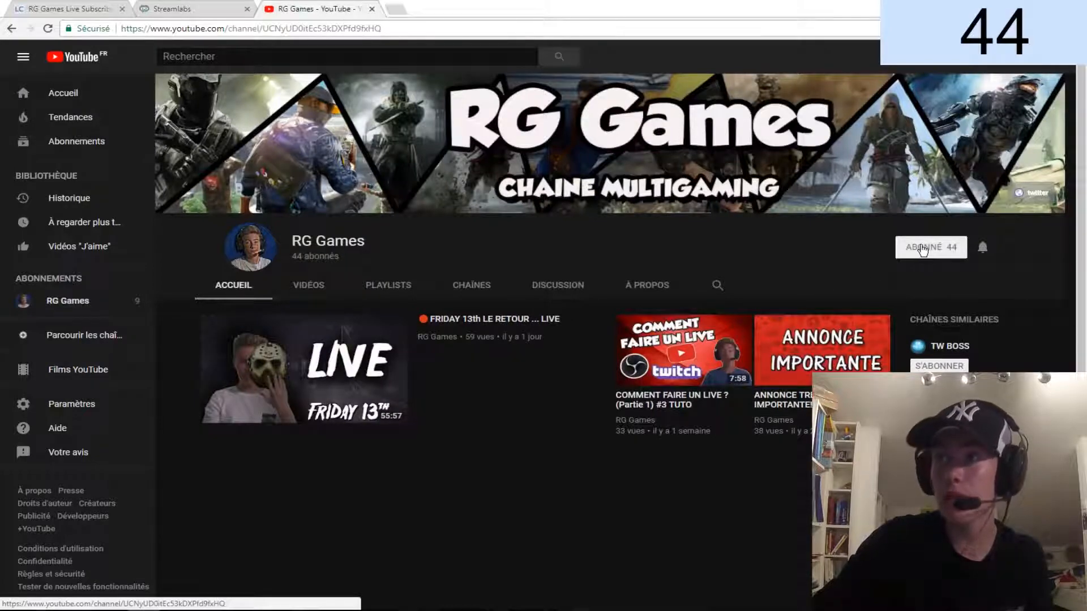
click(922, 247)
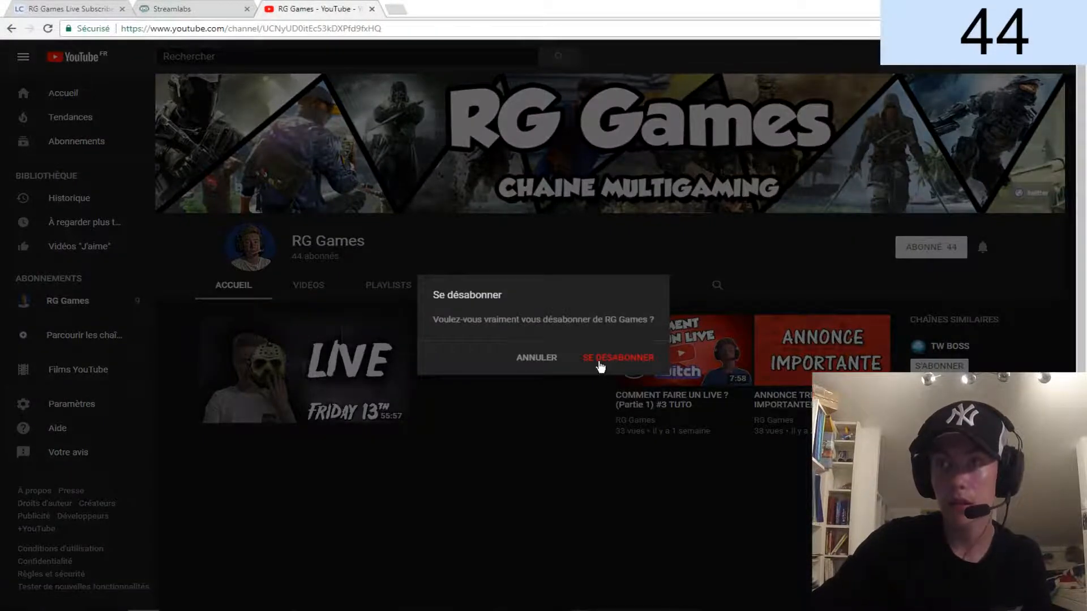
click(601, 367)
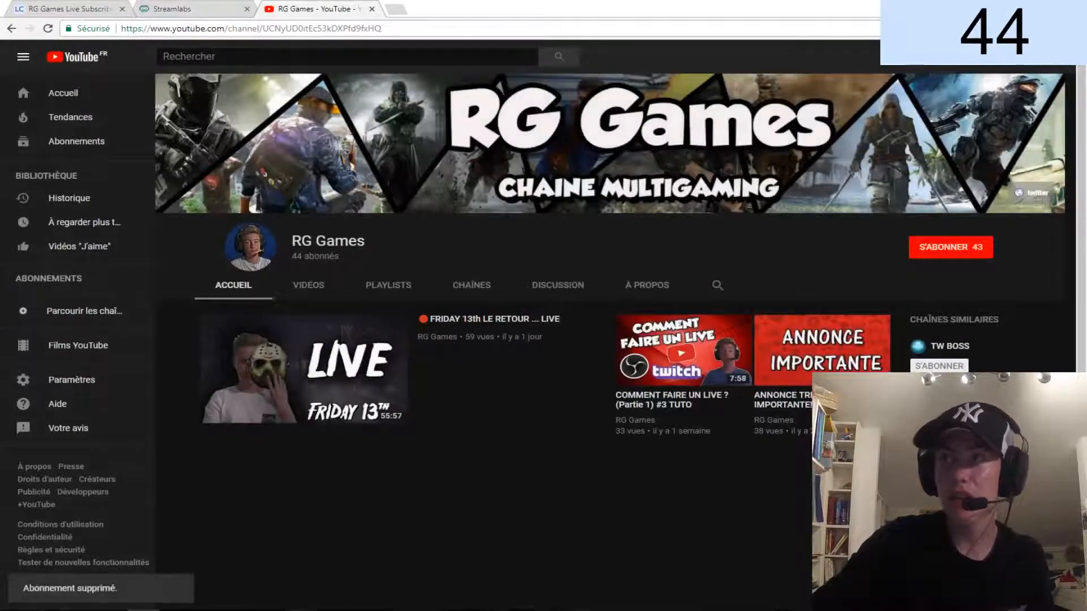
key(alt+Tab)
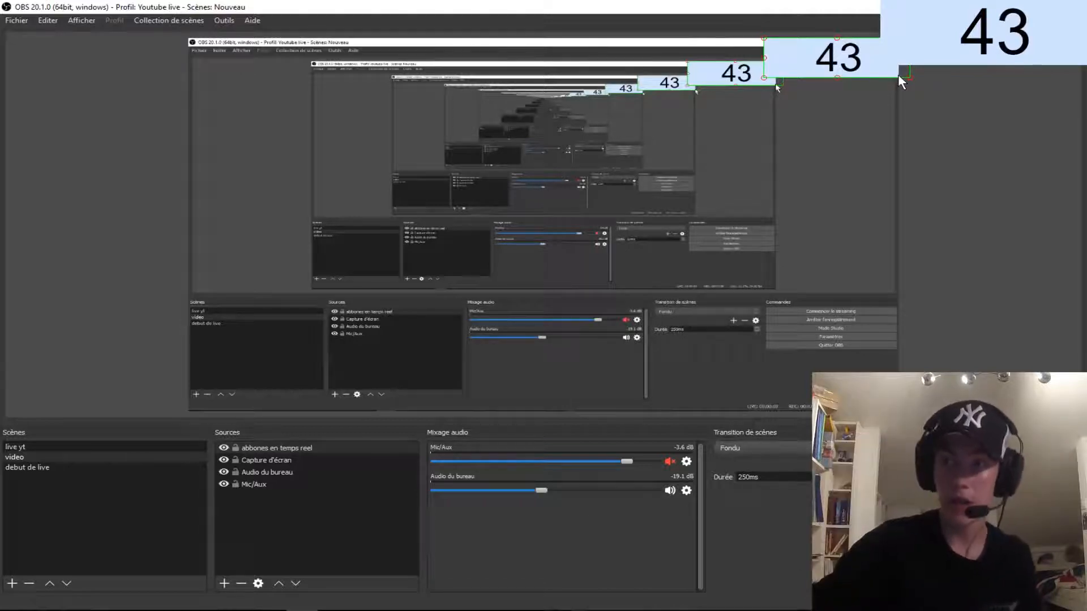
Step: Go back to YouTube, resubscribe to the RG Games channel and return to OBS to check the overlay
click(141, 599)
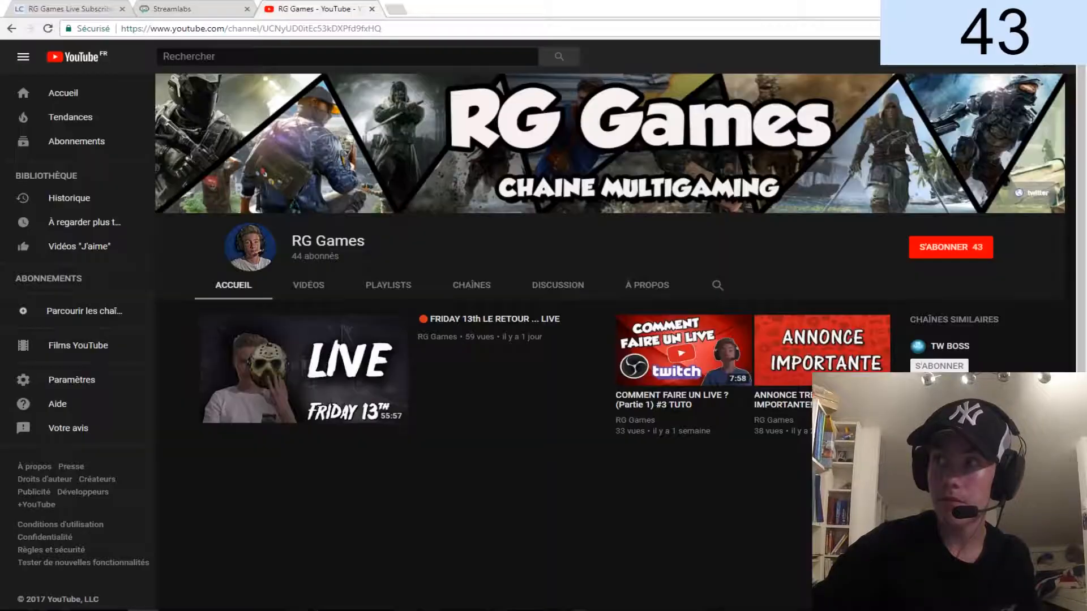
click(961, 246)
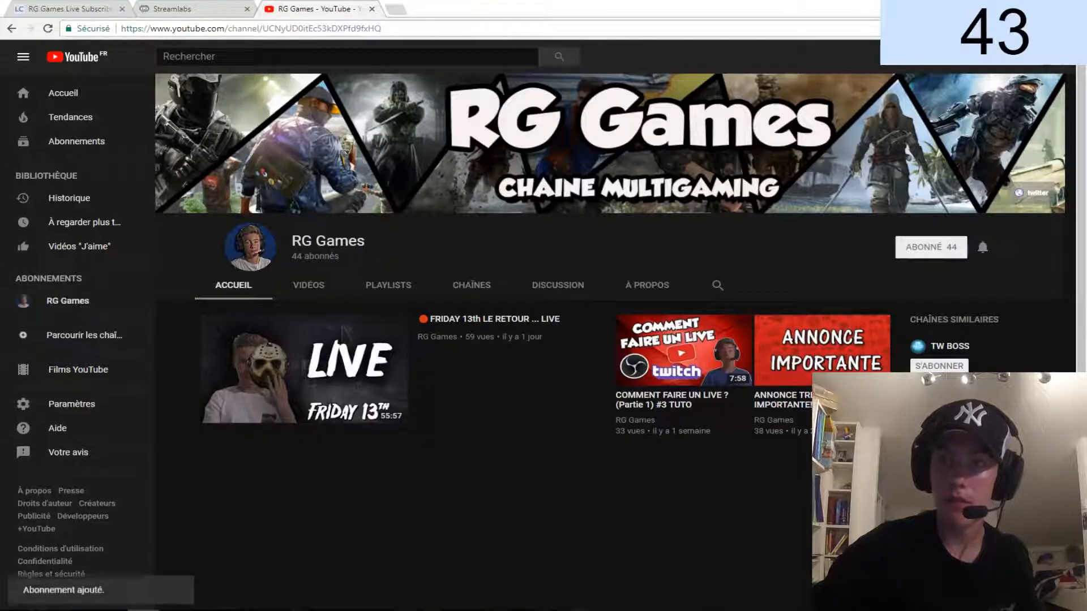
click(306, 610)
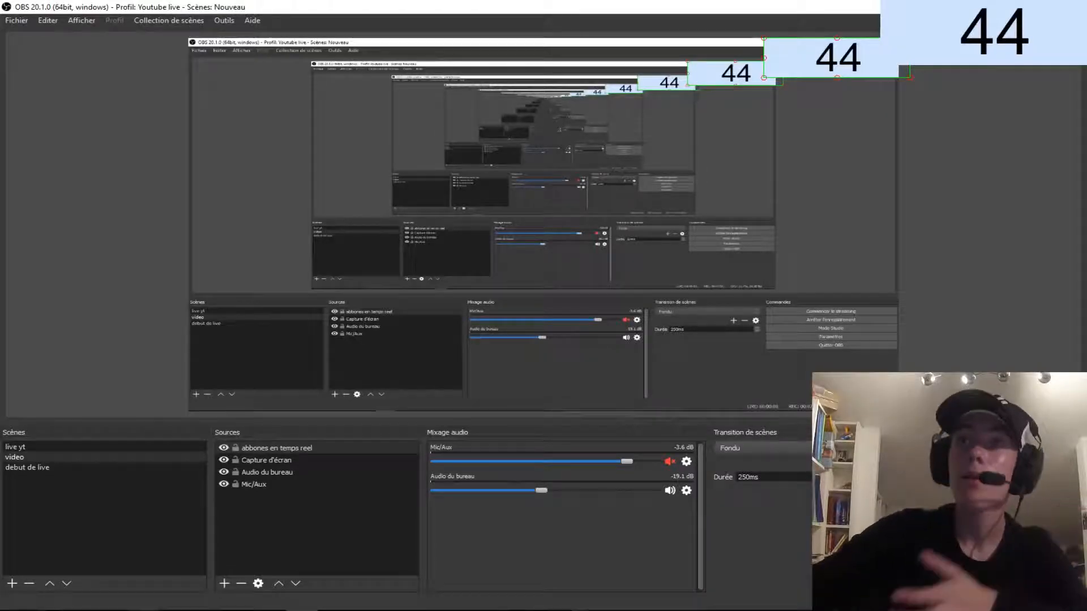
Step: Switch to the Streamlabs site in the browser and log in to reach the dashboard
click(142, 609)
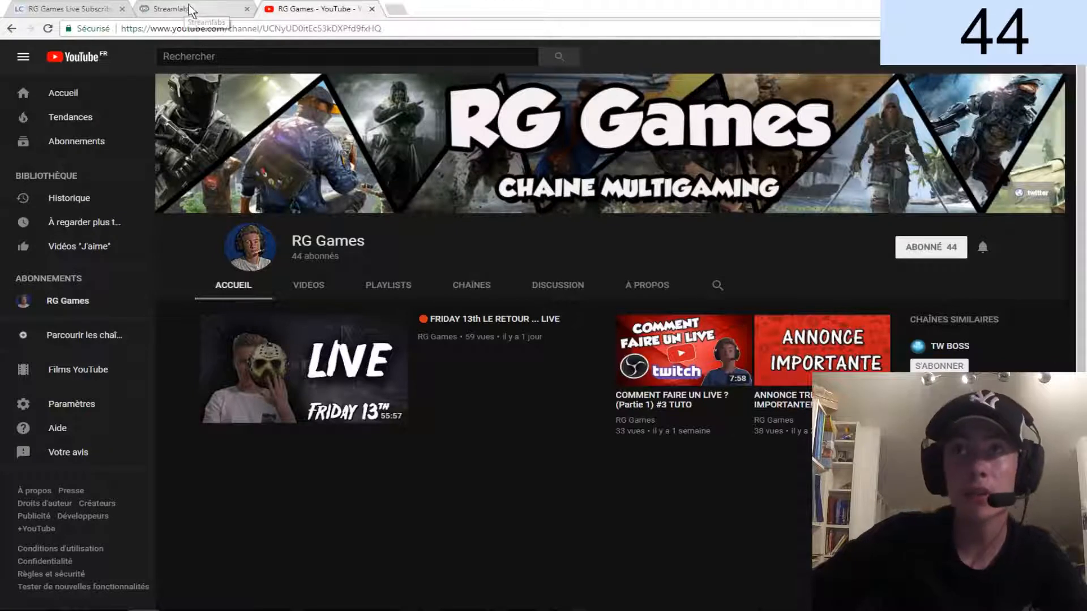
click(204, 13)
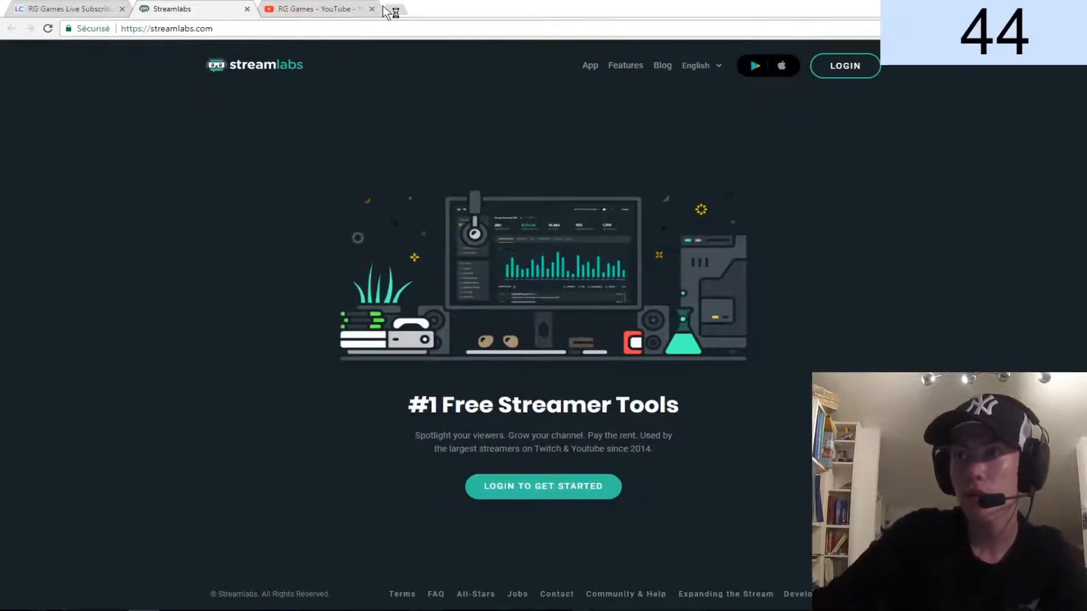
click(566, 495)
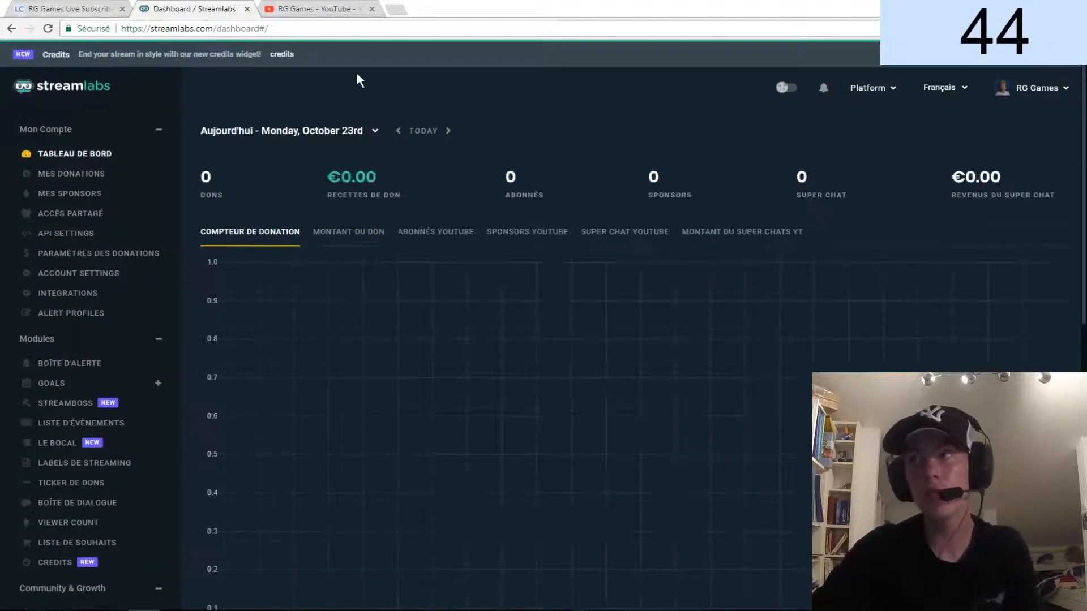
click(1051, 90)
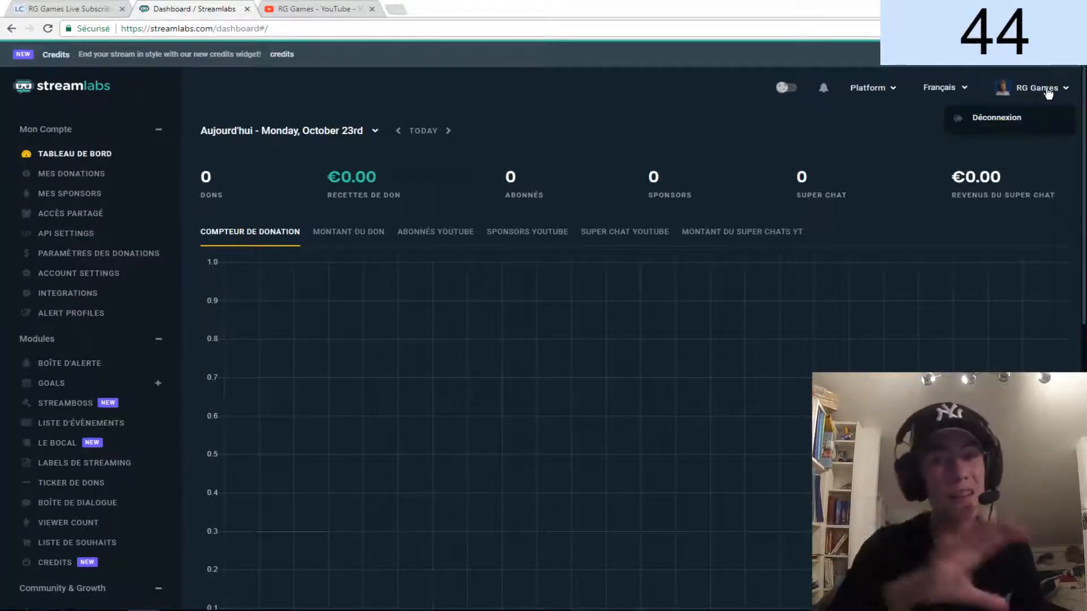
click(1040, 104)
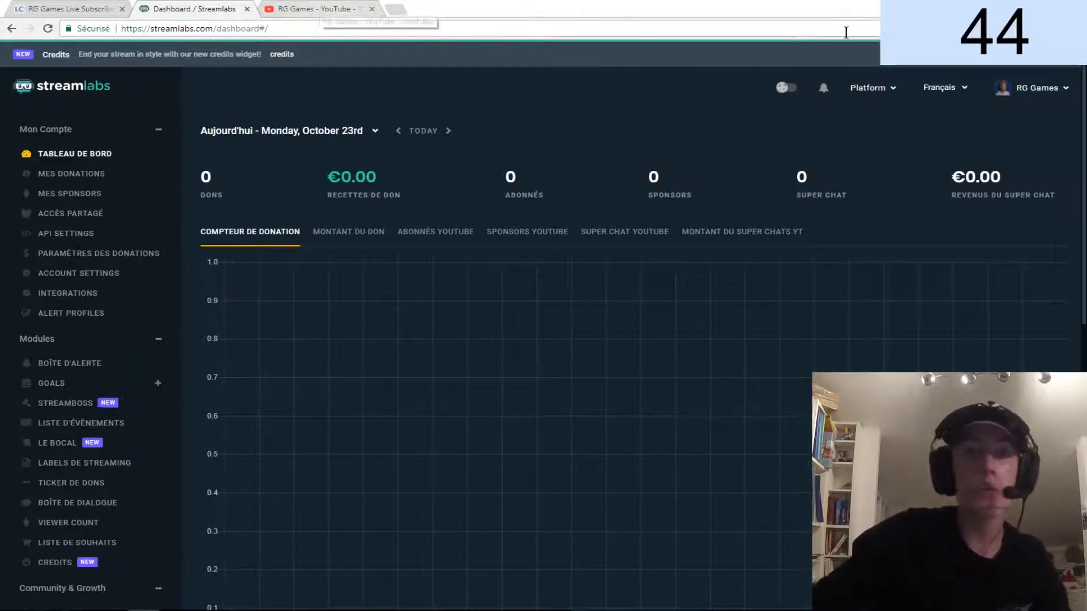
right_click(883, 232)
click(830, 256)
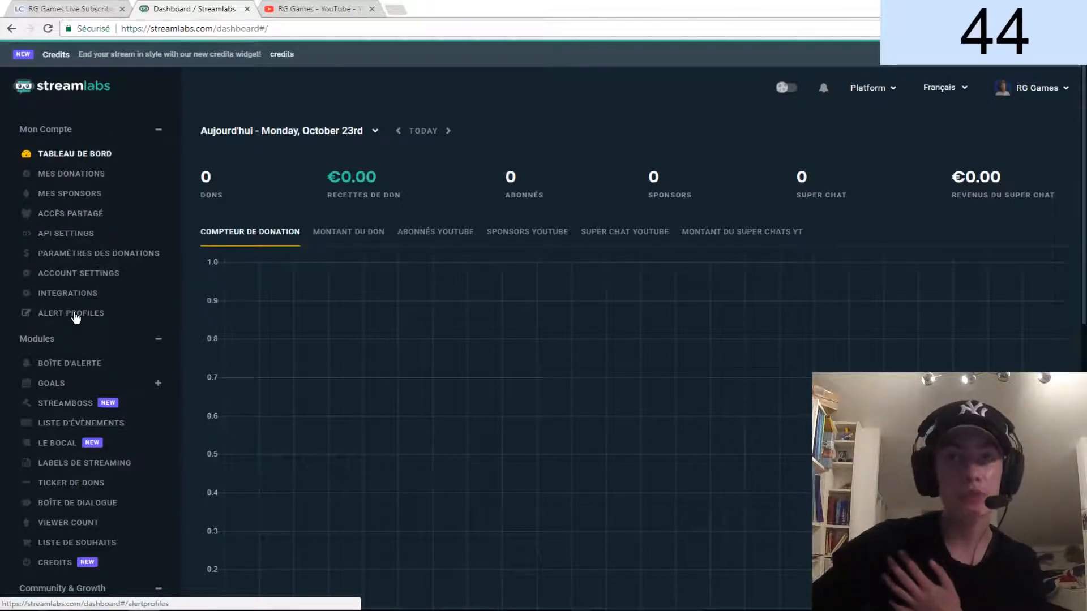
Step: Open the alert box module (Boîte d'alerte) and display its donation alert settings
click(81, 362)
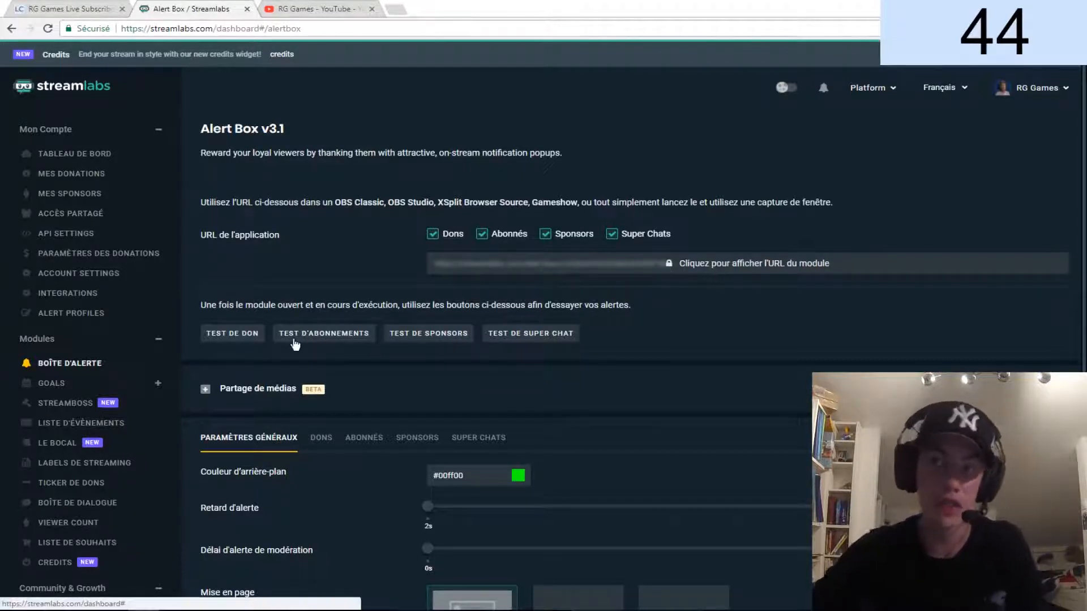
scroll(306, 478, down, 3)
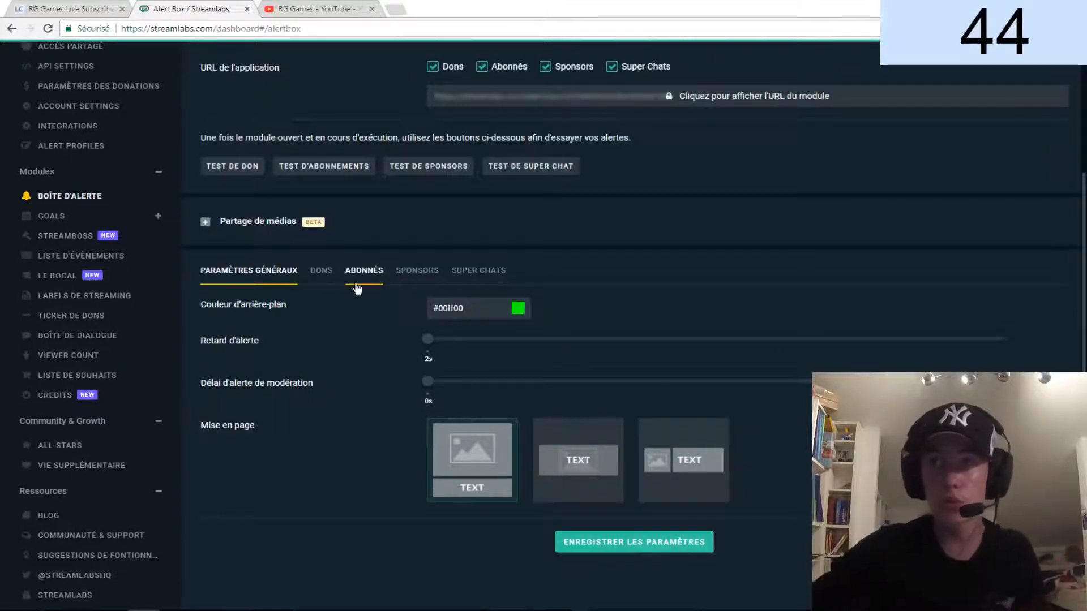
click(326, 273)
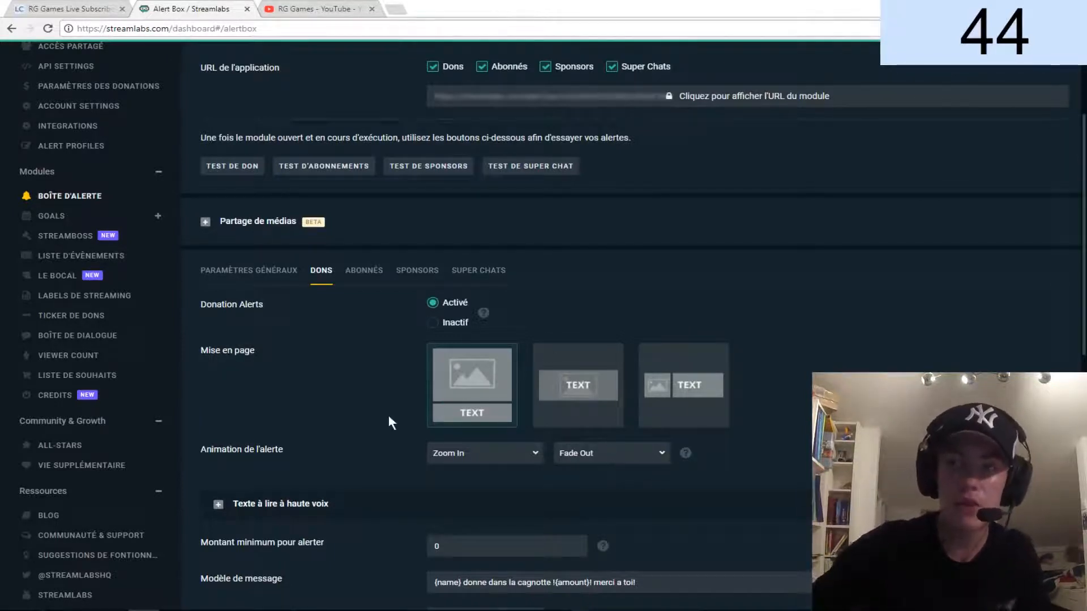
scroll(360, 477, down, 6)
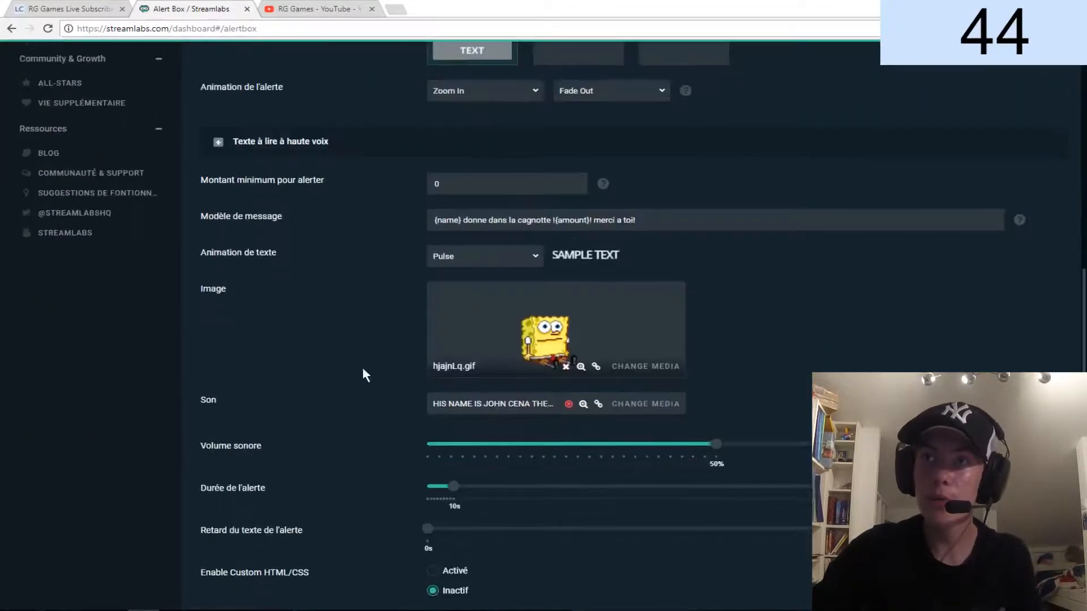
scroll(495, 271, up, 1)
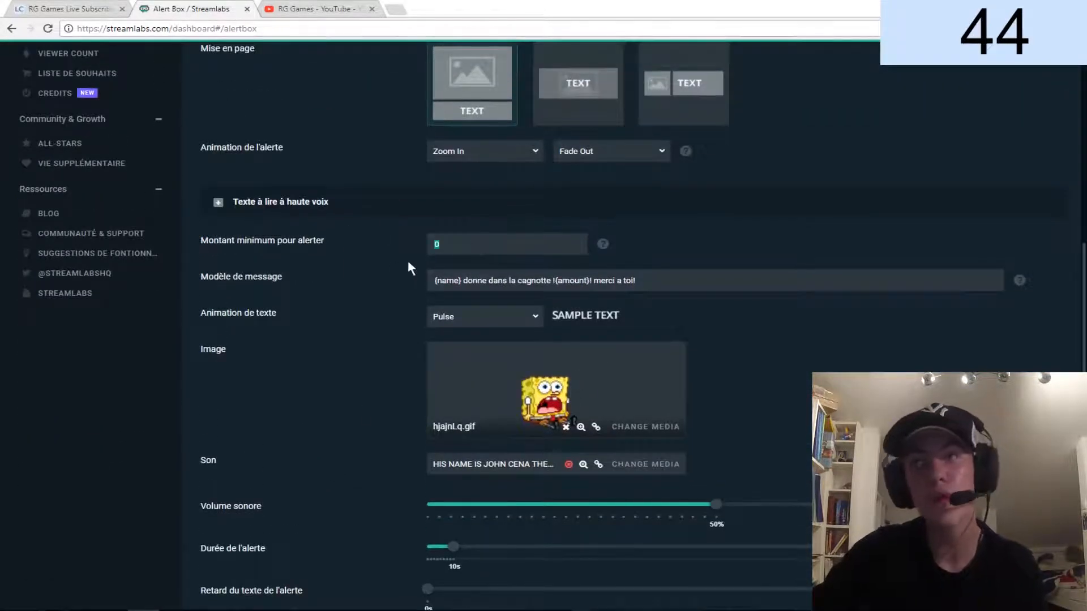
click(674, 242)
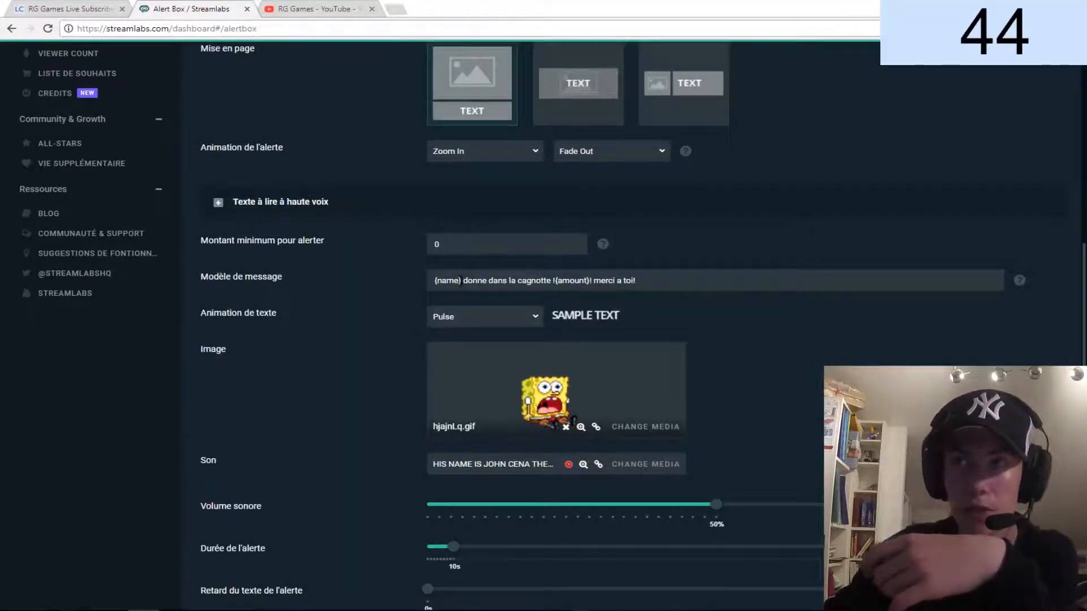
Step: Examine the donation message template's {name} and {amount} placeholders, its wording and its closing thanks
drag(463, 281, 434, 282)
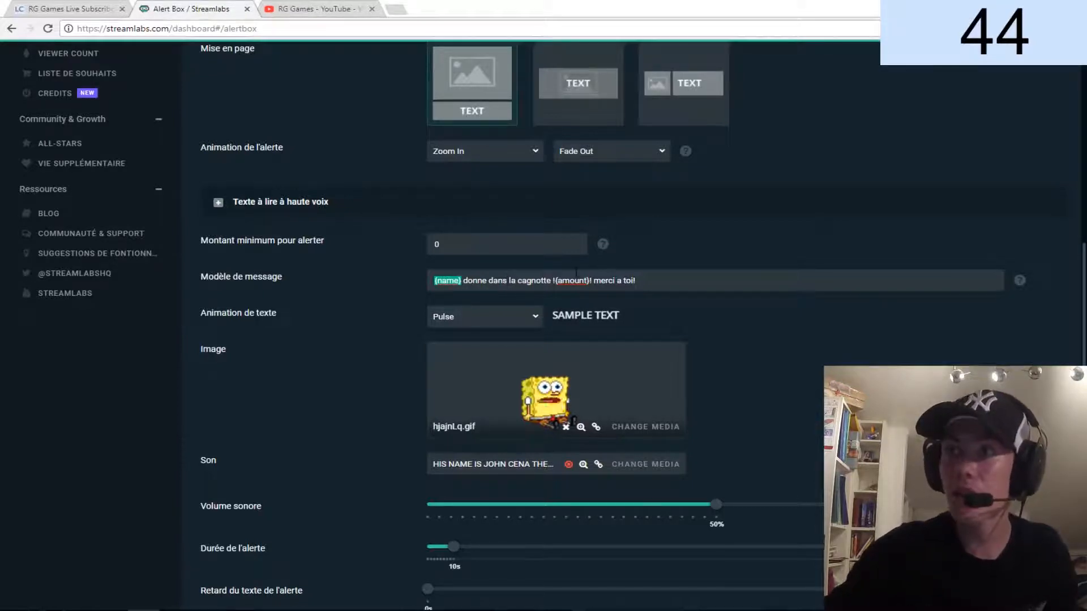
double_click(560, 281)
drag(585, 296, 592, 298)
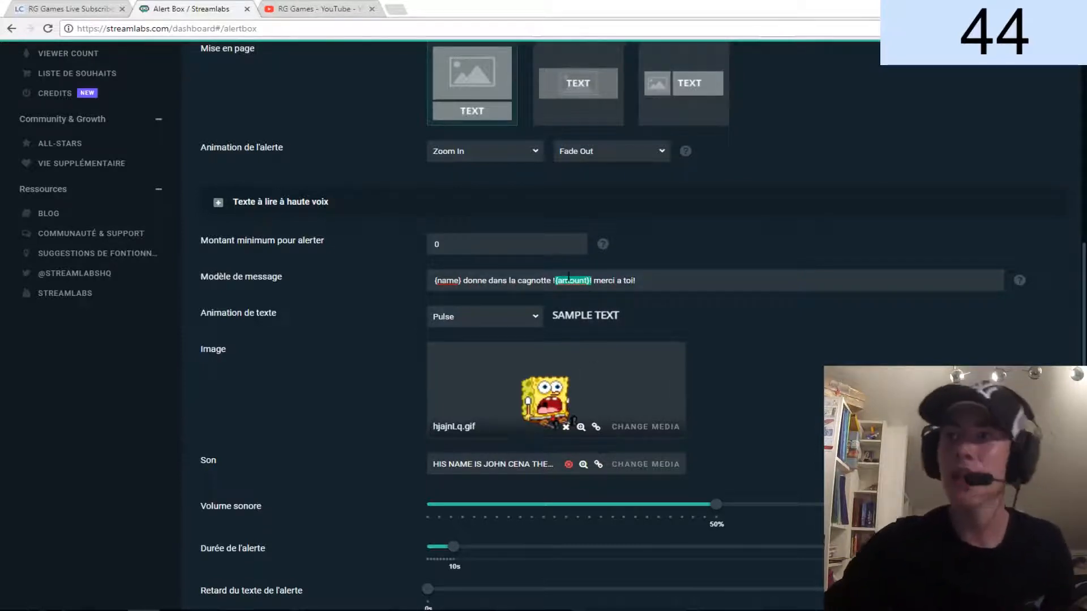
drag(464, 284, 565, 302)
click(593, 284)
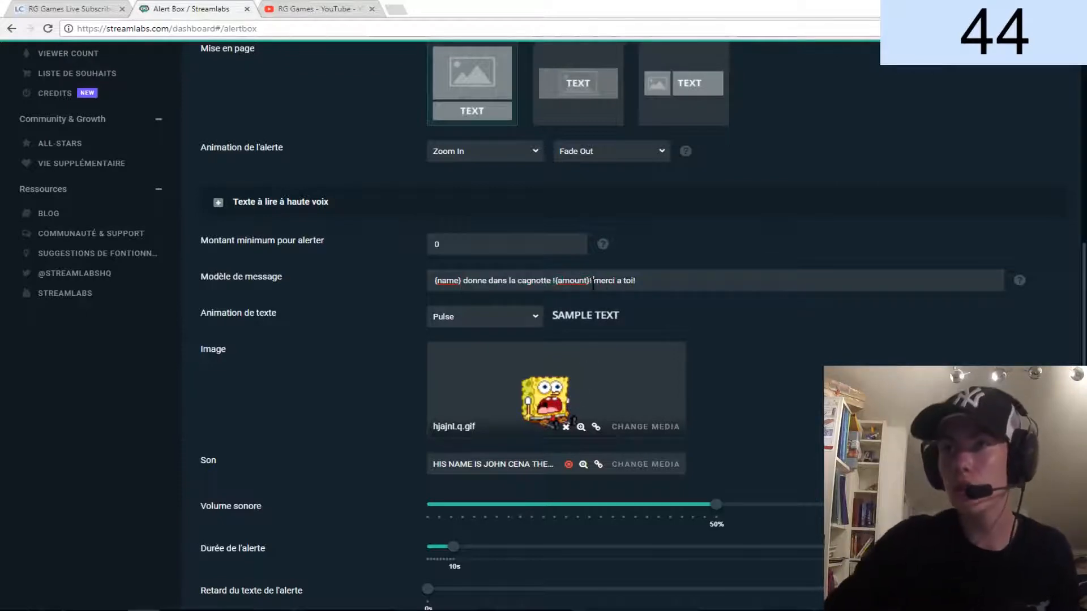
key(shift+End)
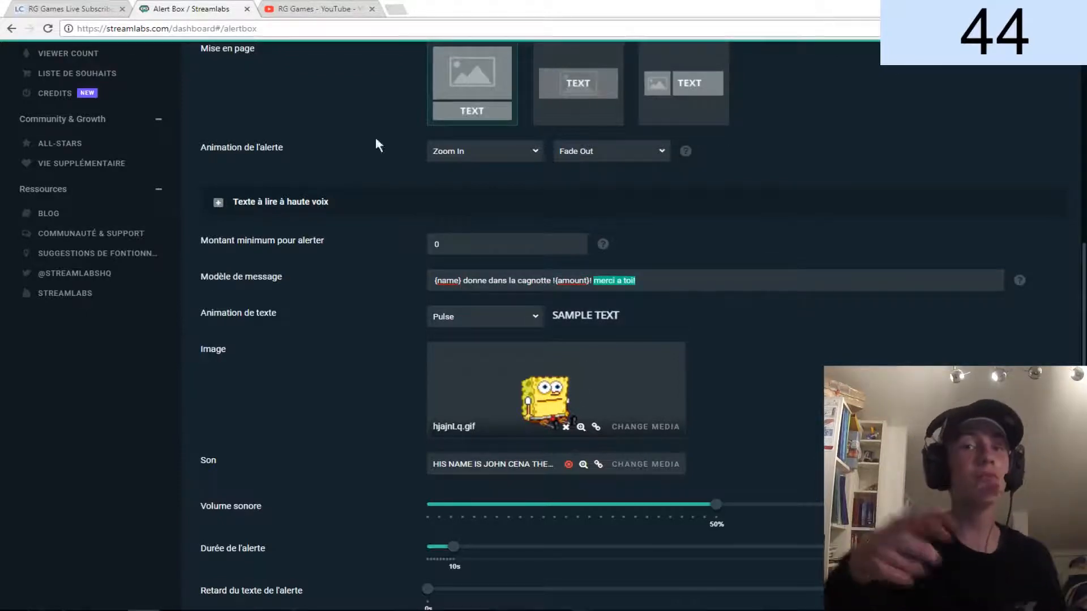
Step: Set the donation alert's text animation to Bounce
click(521, 316)
click(498, 396)
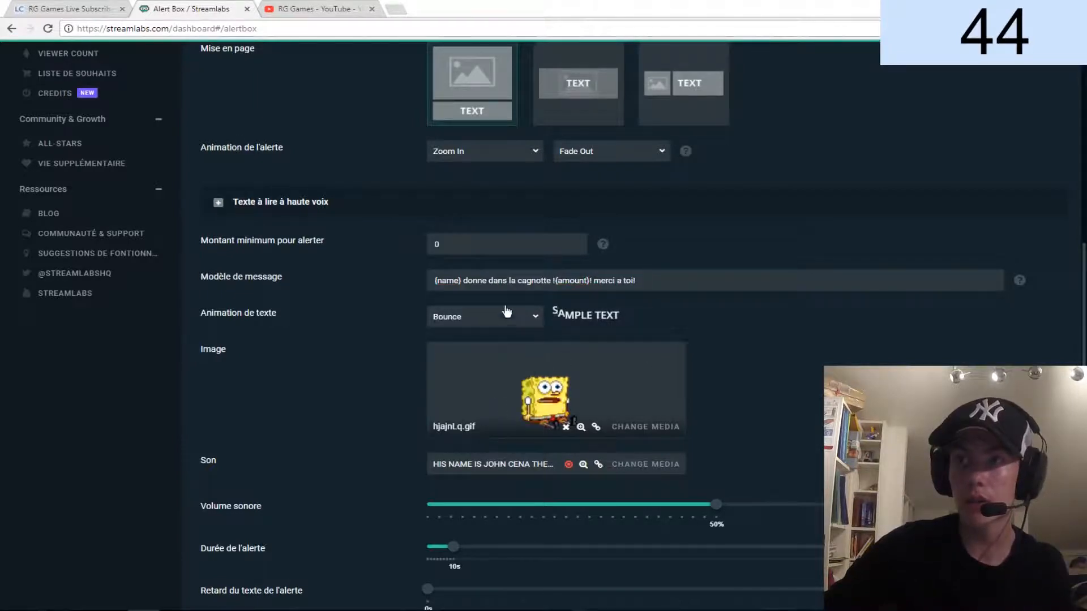
Step: Try other text animations for the donation alert, including Rubber Band, and set it to Pulse
click(499, 316)
click(475, 460)
click(527, 316)
click(464, 437)
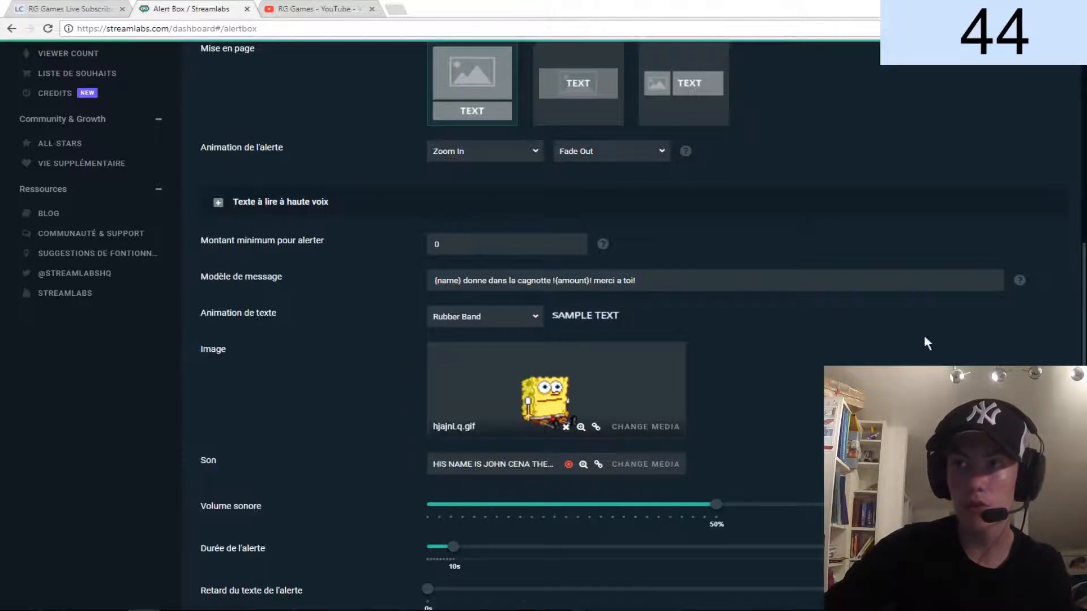
click(485, 316)
click(476, 420)
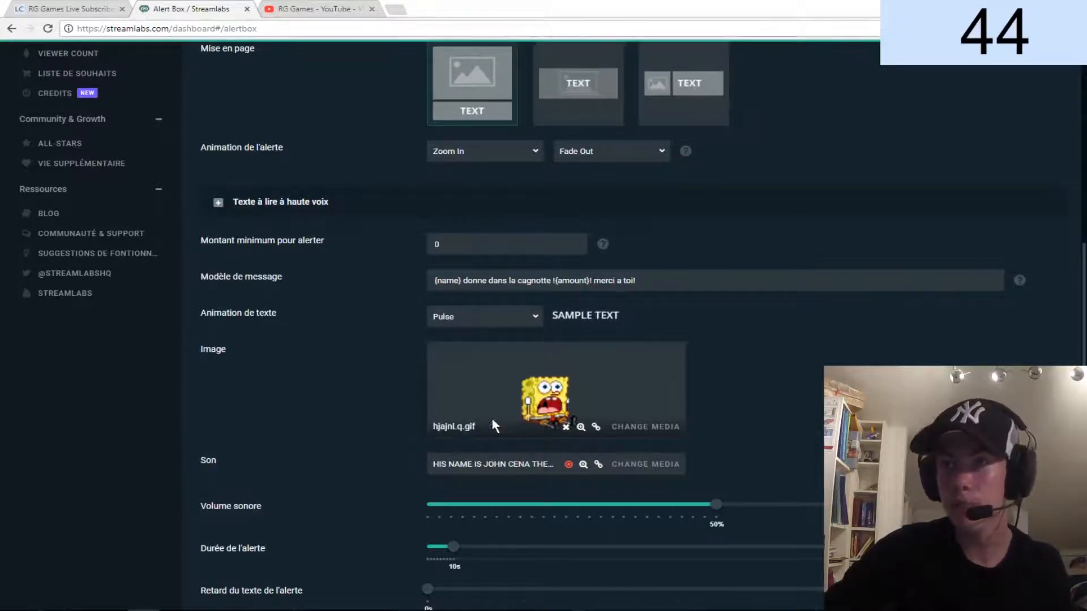
Step: Browse the media gallery's stock images for the donation alert, leaving the gallery without picking one
click(647, 429)
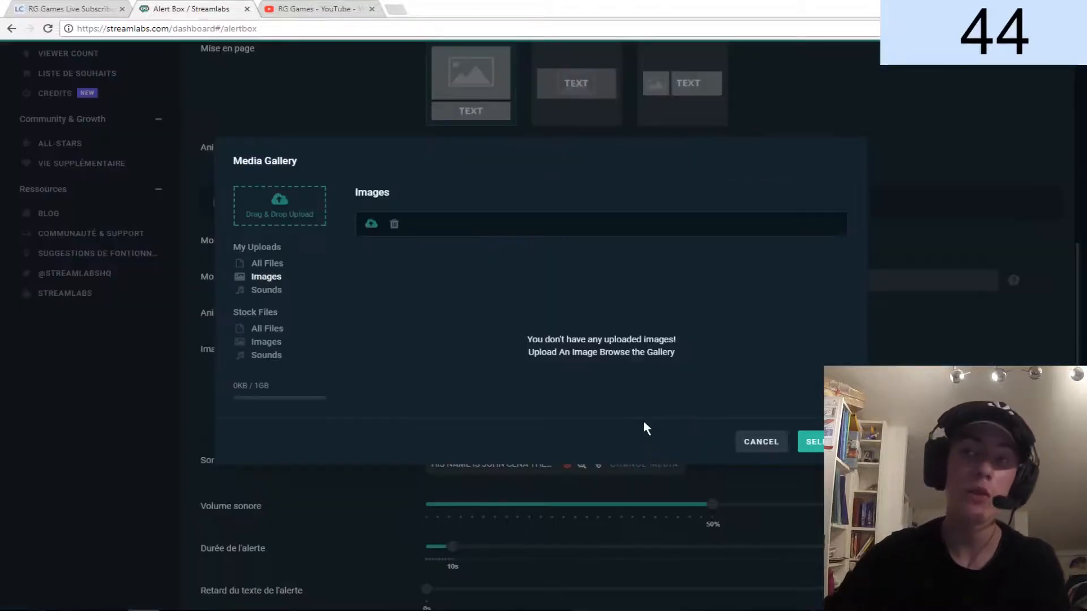
click(264, 343)
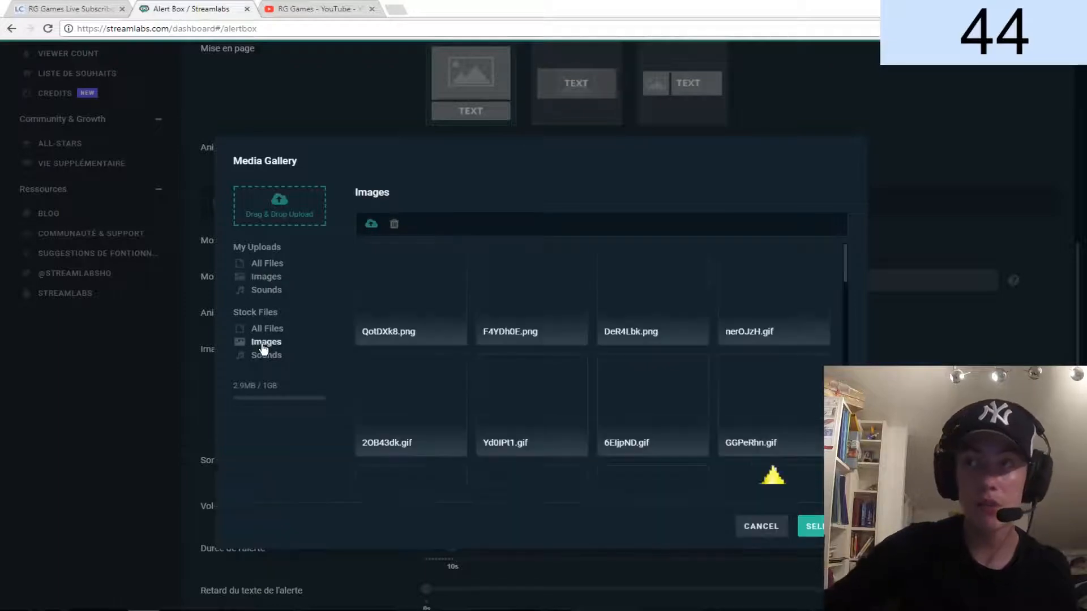
scroll(589, 311, down, 4)
scroll(712, 307, up, 2)
scroll(717, 309, down, 2)
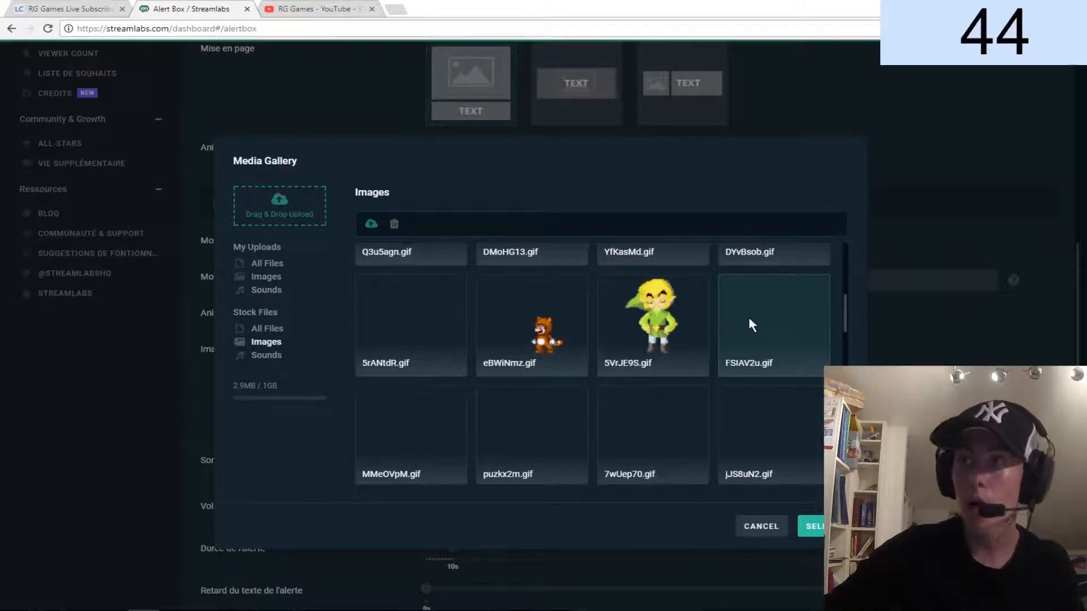
scroll(691, 320, down, 5)
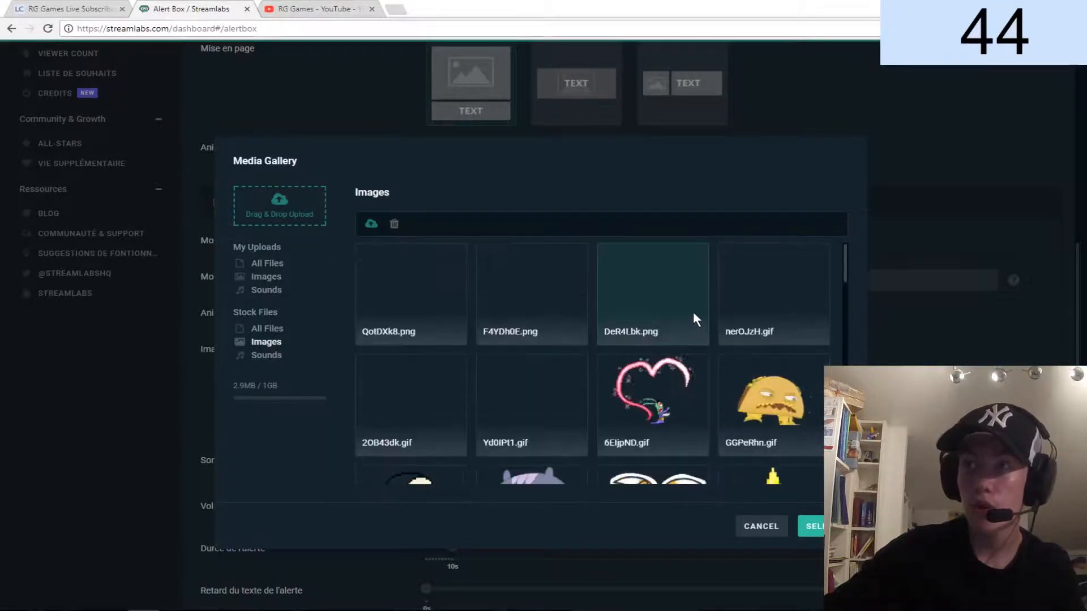
scroll(694, 314, up, 6)
scroll(694, 314, up, 2)
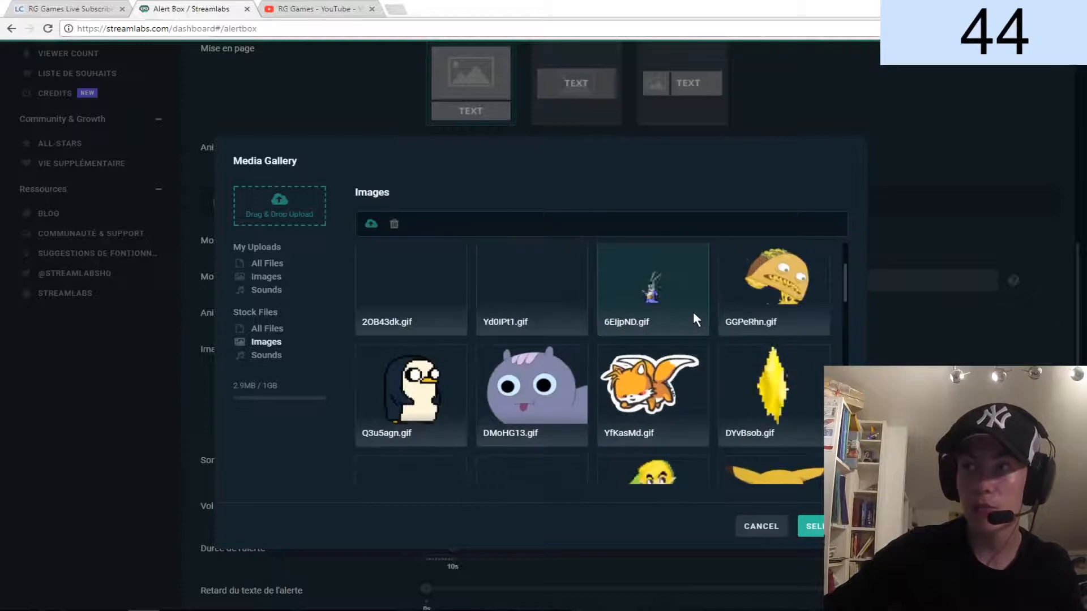
scroll(694, 310, up, 4)
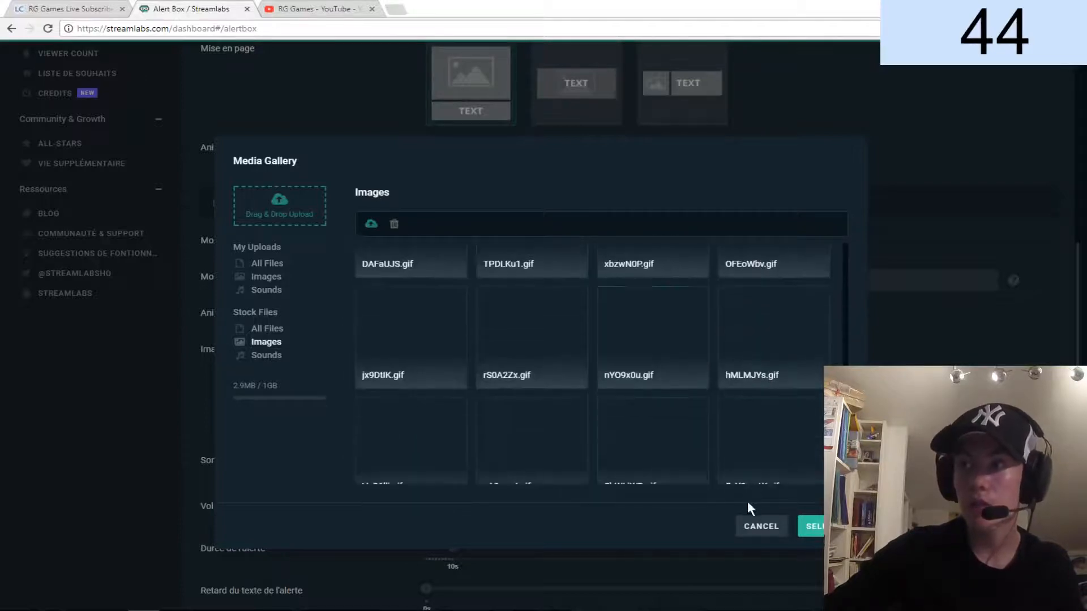
click(758, 521)
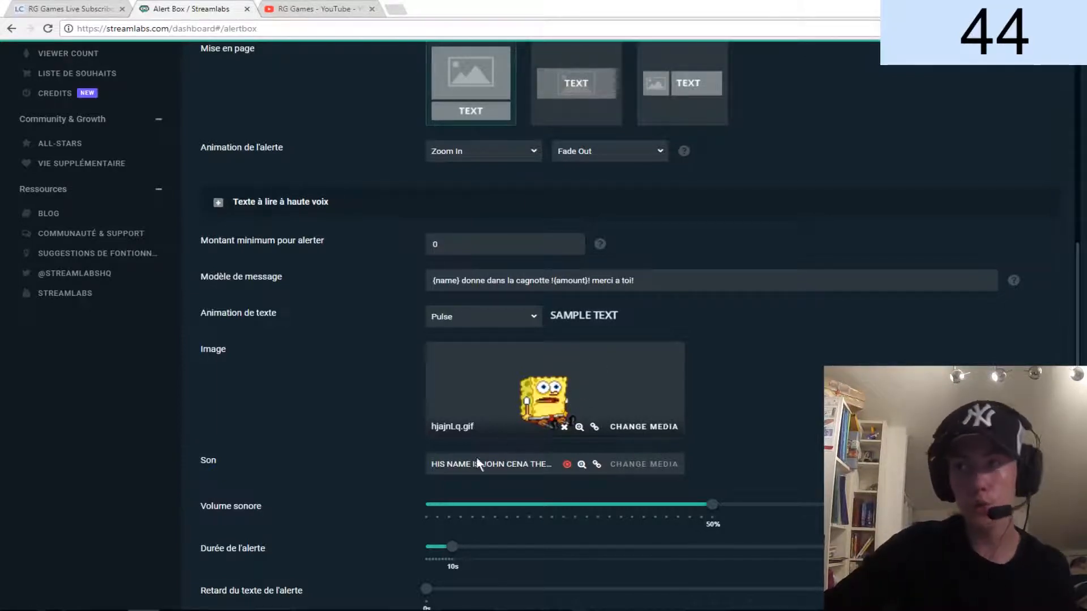
Step: Upload the second dr_dre_feat_snoop sound file from the Desktop's musique folder to the media gallery for the alert sound
click(671, 465)
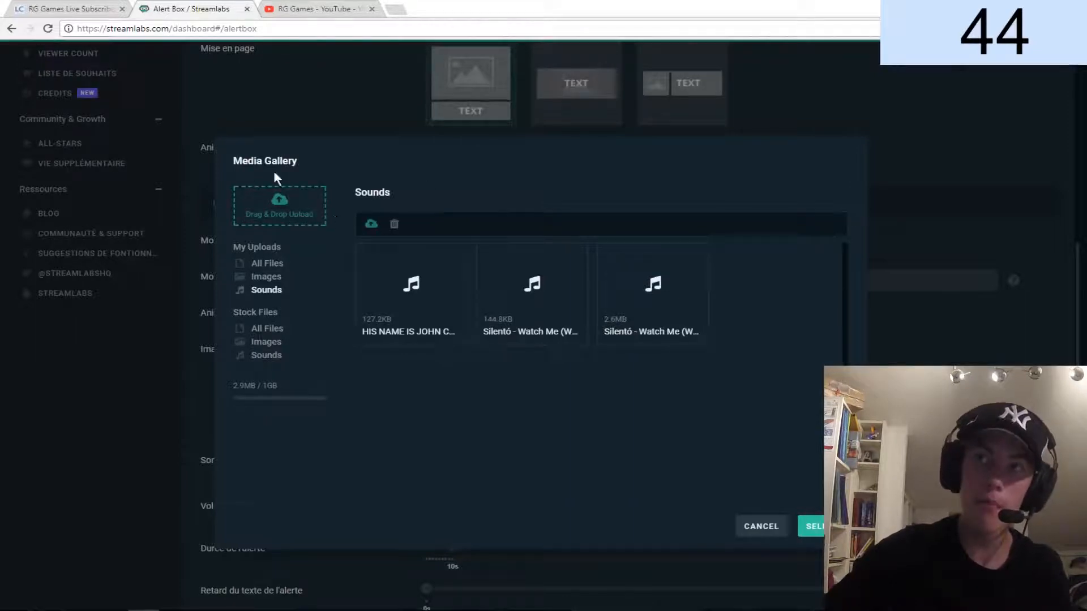
click(294, 220)
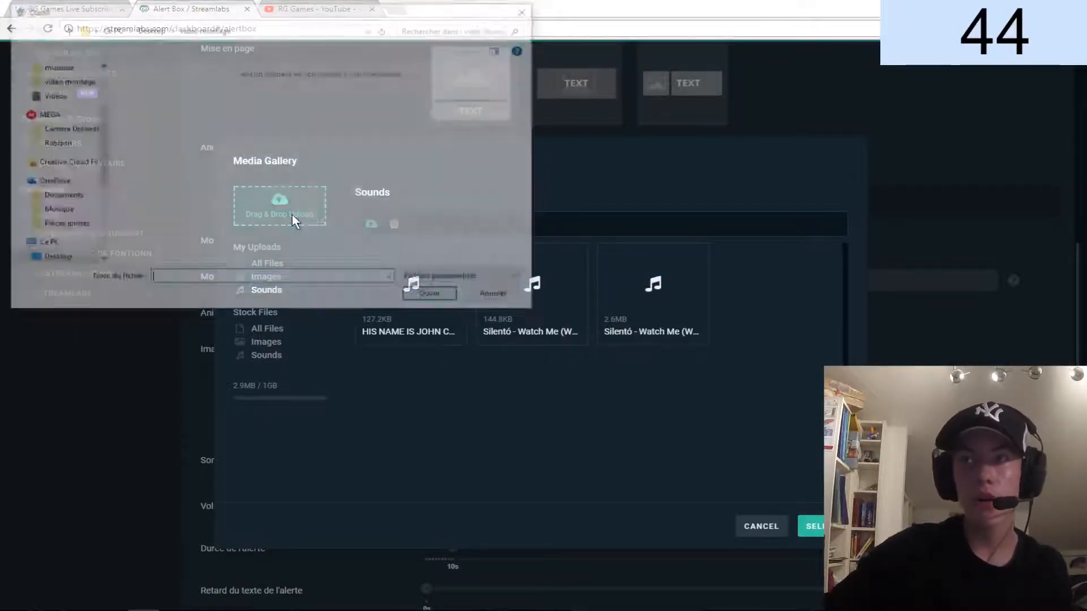
click(65, 258)
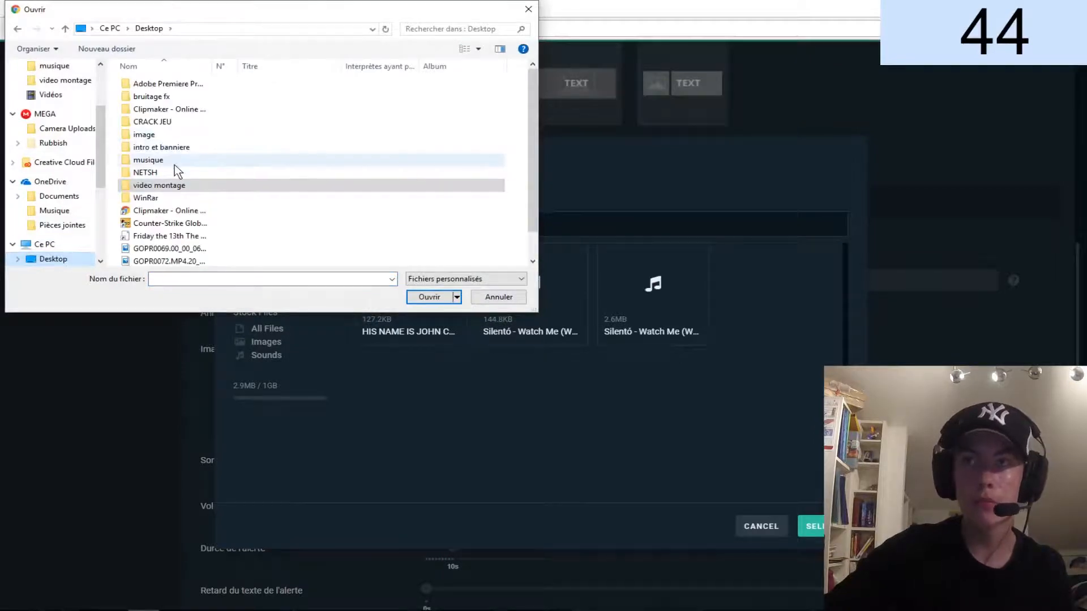
double_click(174, 163)
scroll(218, 193, down, 5)
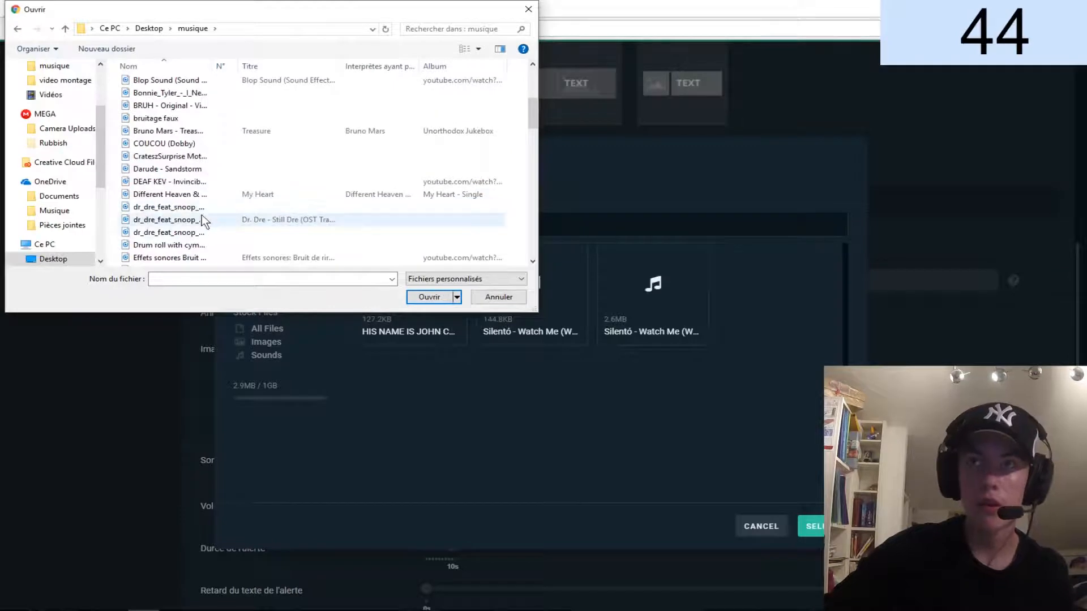
double_click(198, 224)
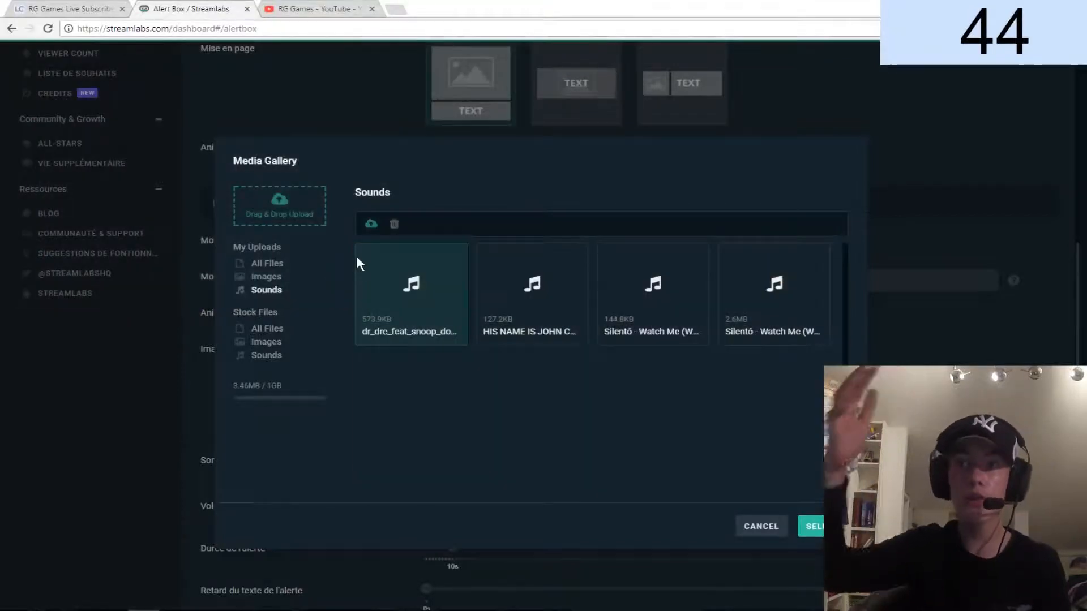
Step: Delete the uploaded dr_dre_feat_snoop sound from the media gallery and pick the HIS NAME IS JOHN CENA sound
click(404, 305)
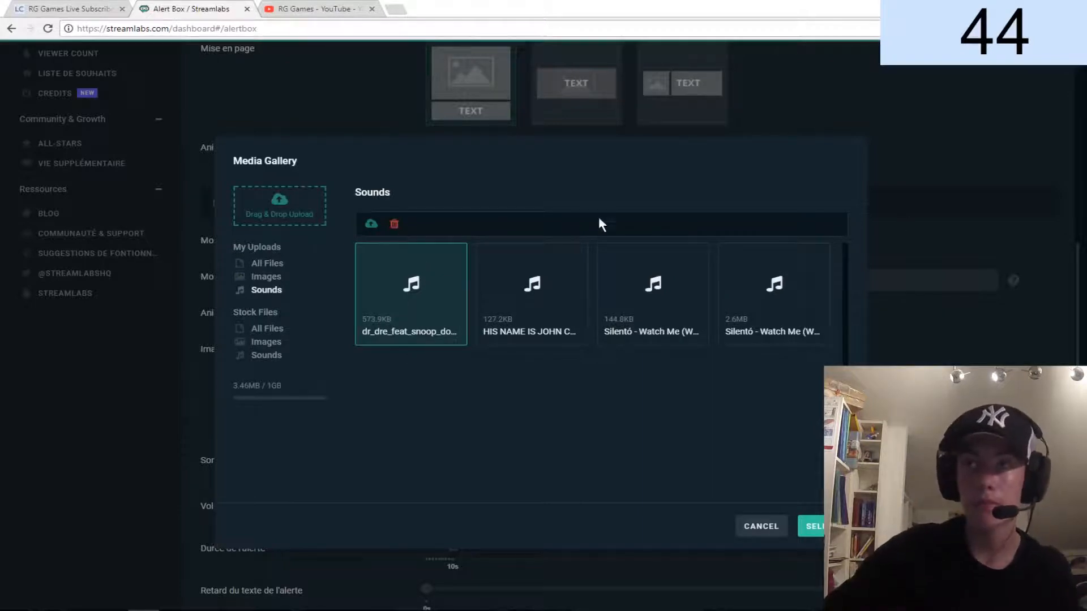
click(402, 224)
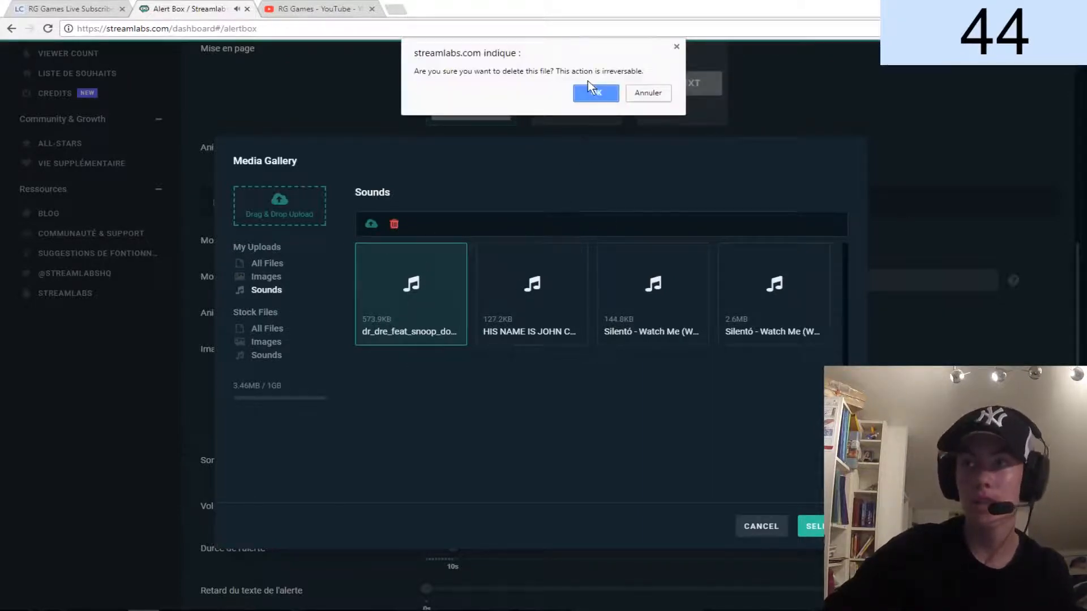
click(596, 94)
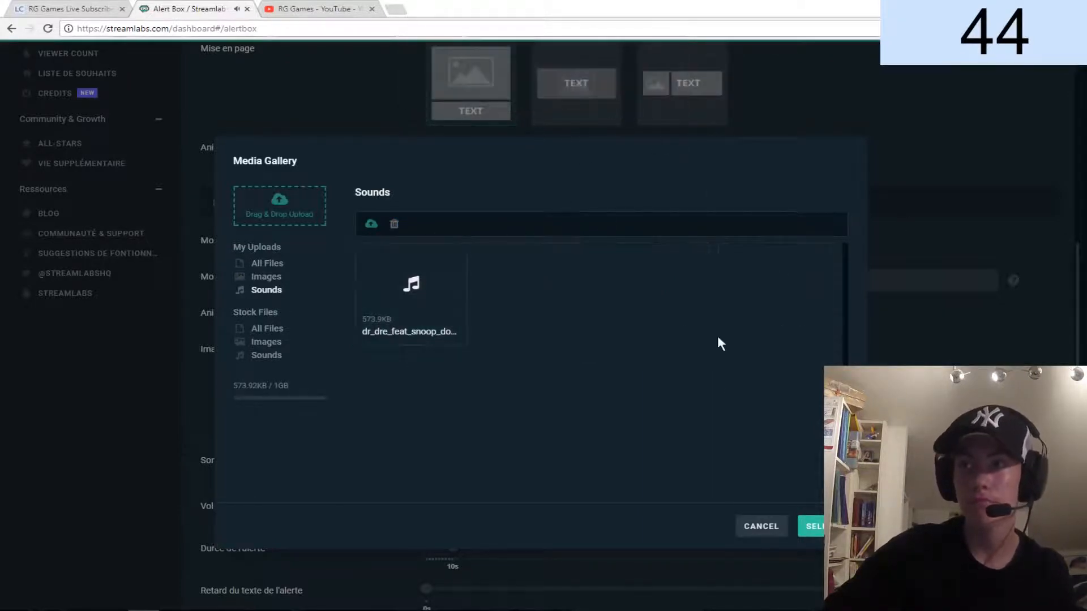
click(759, 533)
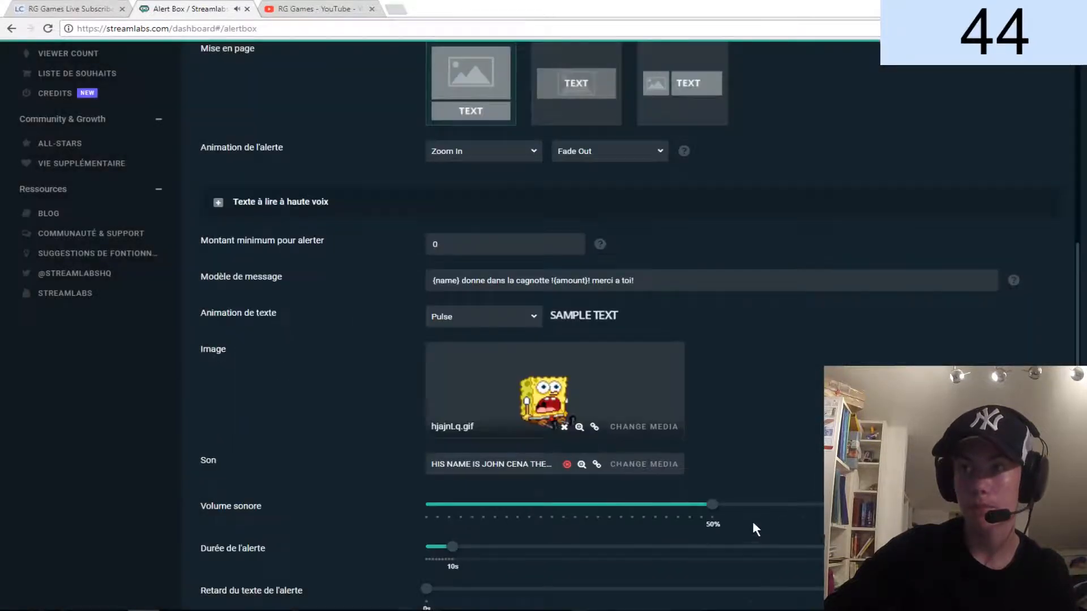
click(644, 464)
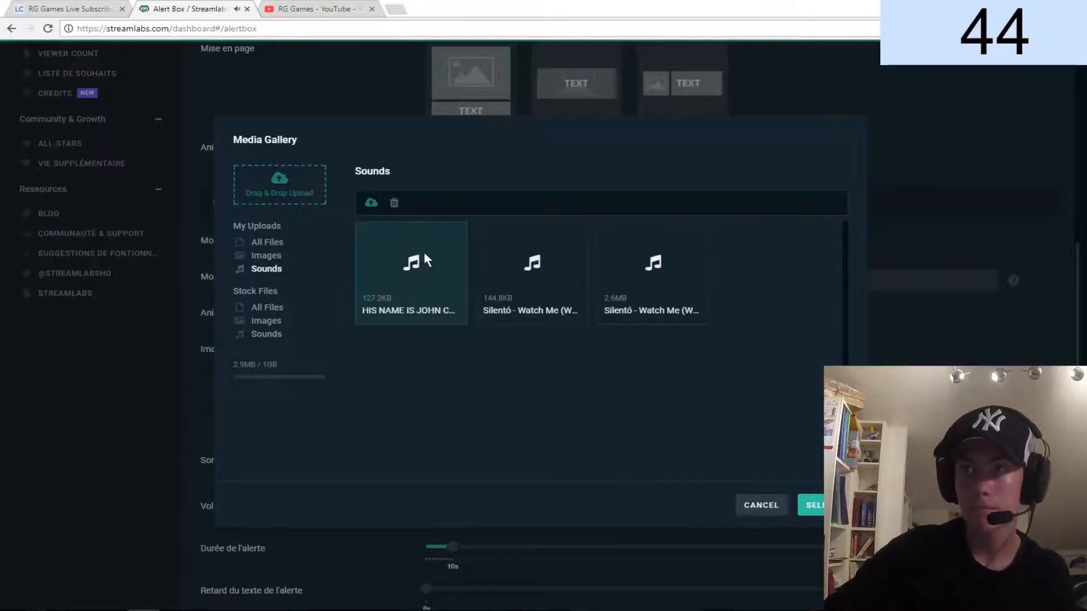
click(404, 300)
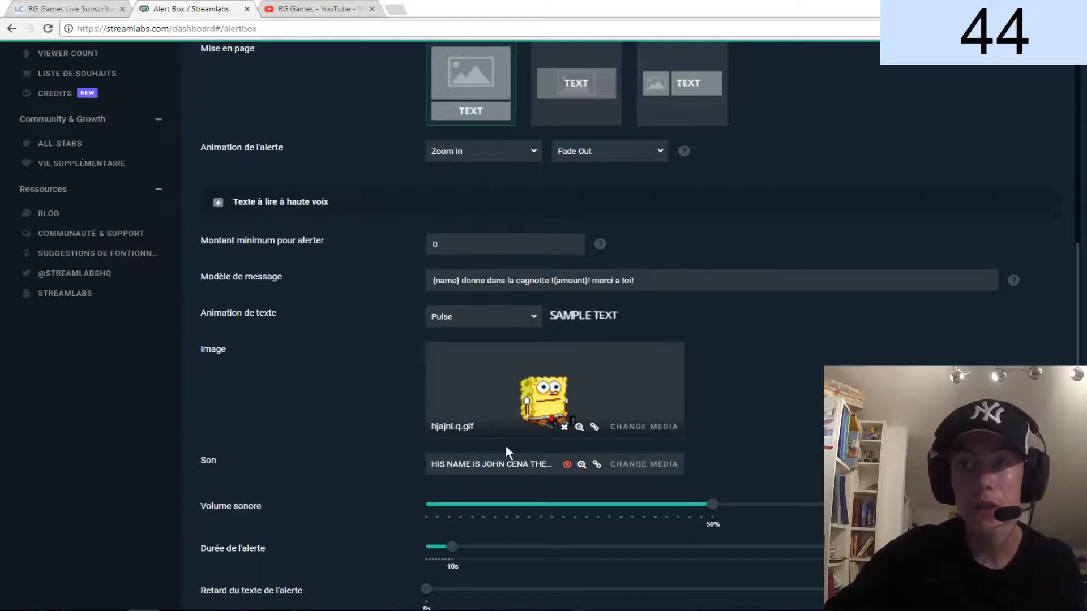
Step: Try shorter alert durations, set the duration to 10 s and save the alert box settings
scroll(506, 445, down, 3)
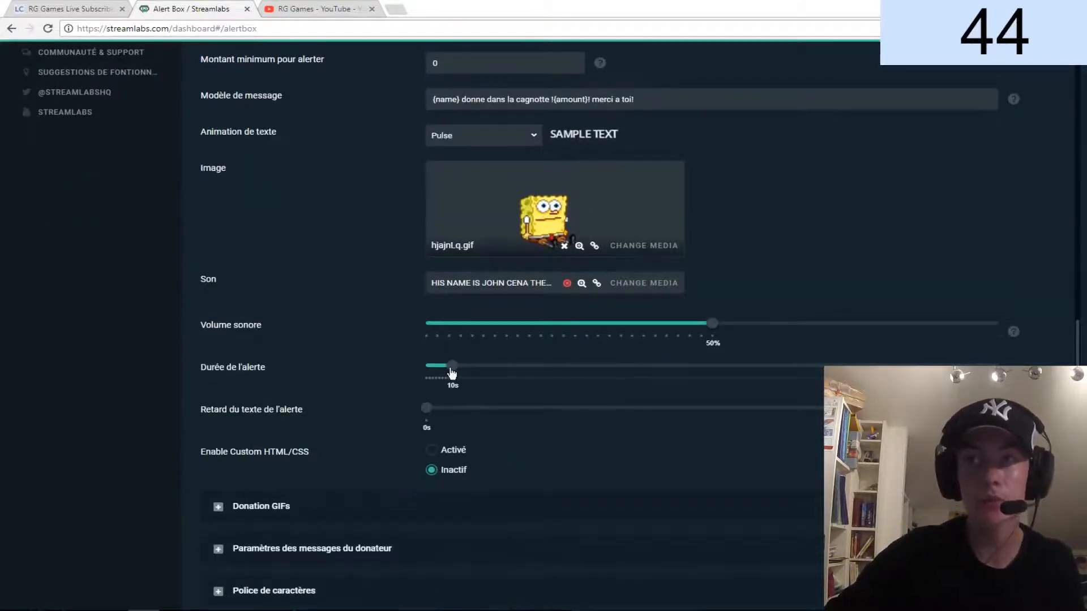
drag(452, 372, 433, 373)
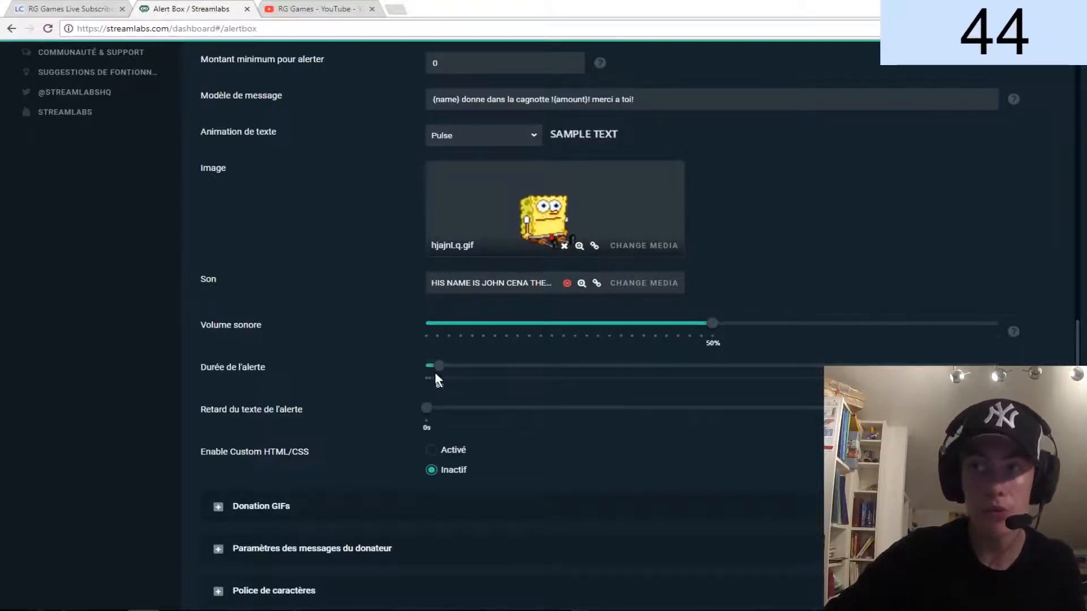
drag(430, 372, 448, 373)
drag(445, 375, 452, 378)
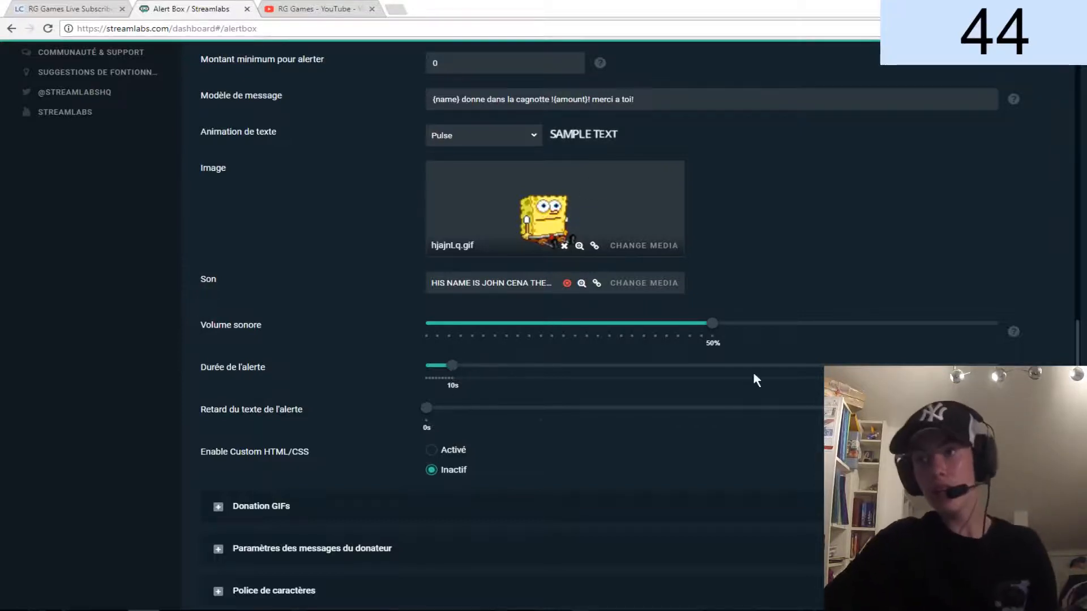
scroll(753, 373, down, 2)
click(630, 575)
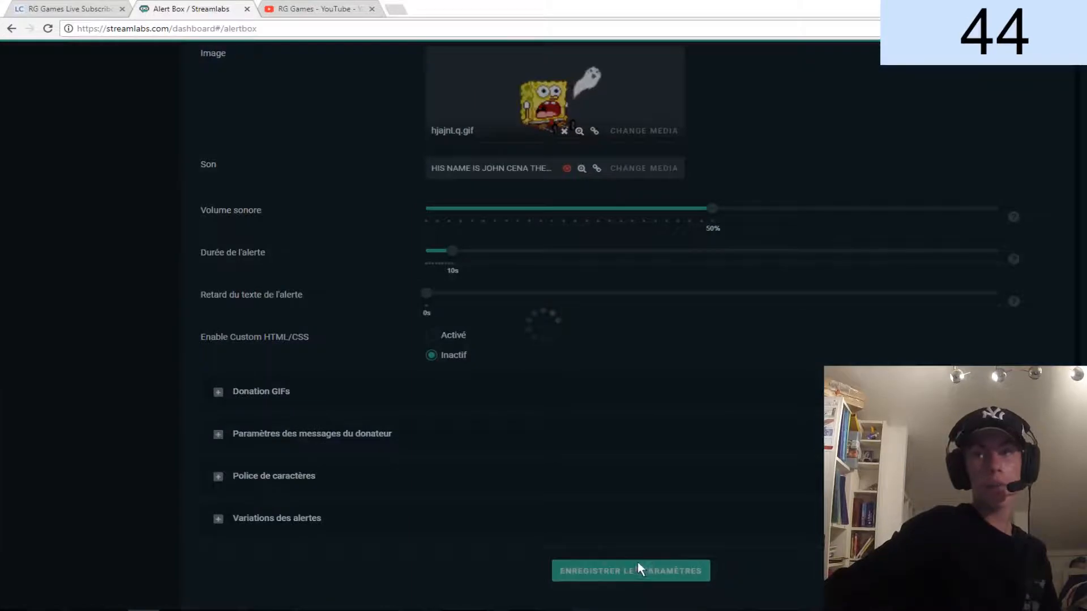
Step: Switch to OBS and add a new browser source named annim to the video scene
scroll(695, 457, up, 15)
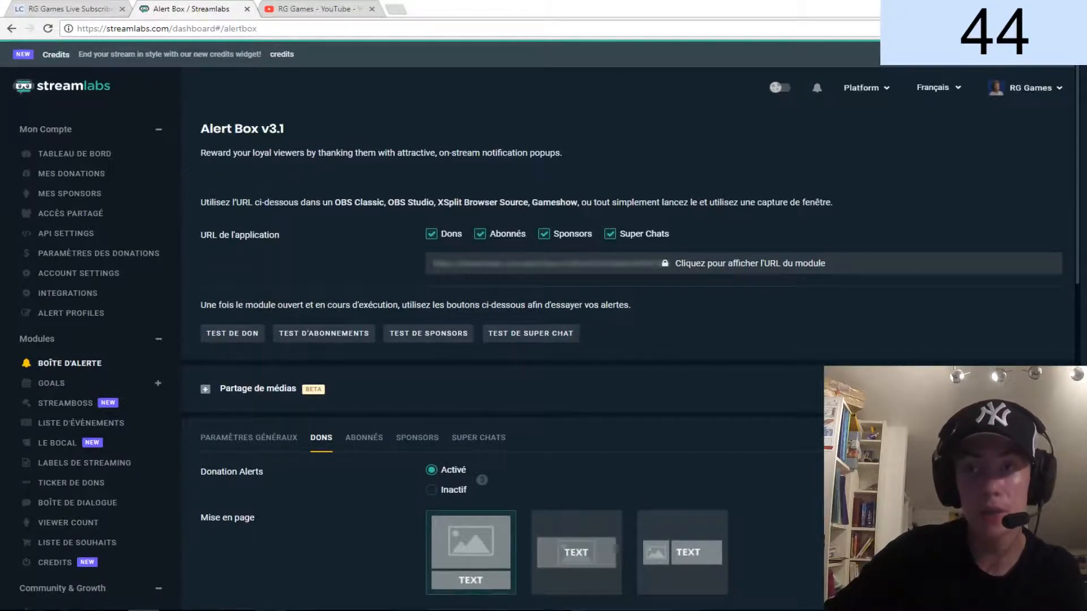
mouse_move(302, 609)
click(318, 562)
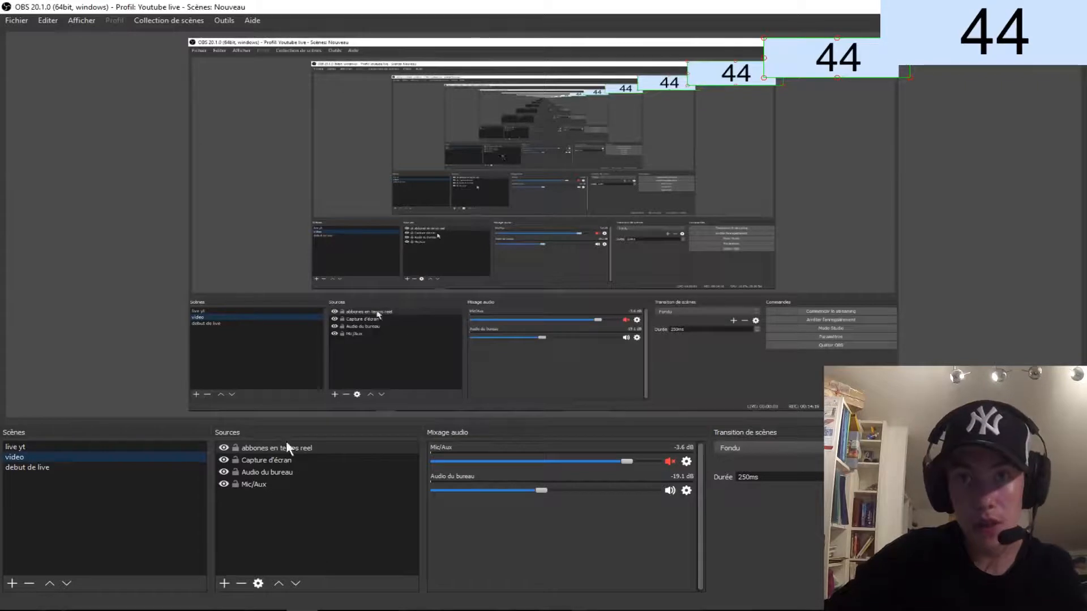
click(225, 582)
click(283, 400)
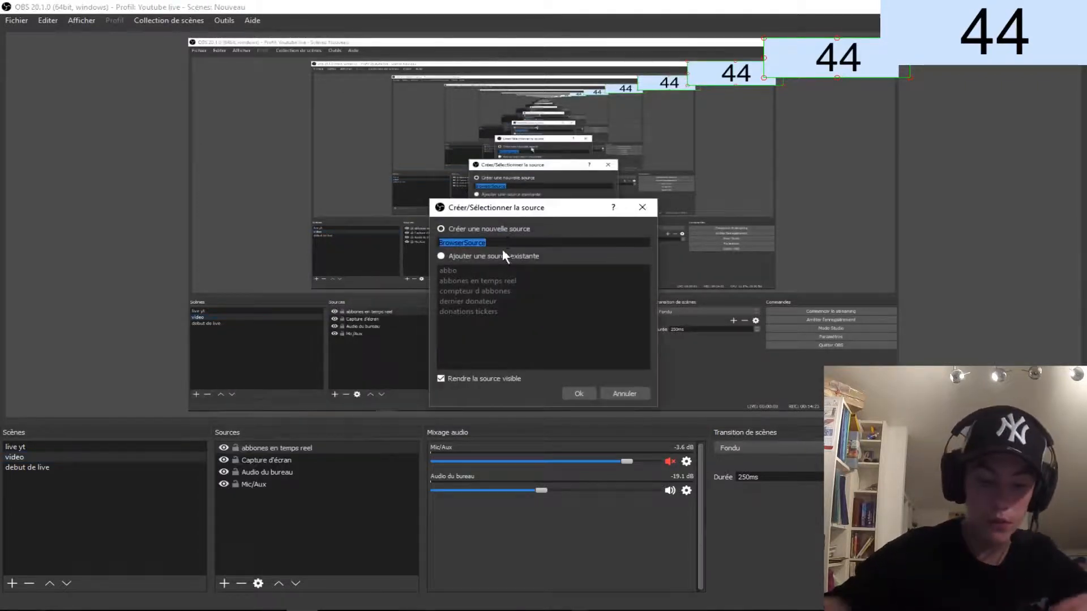
text(q)
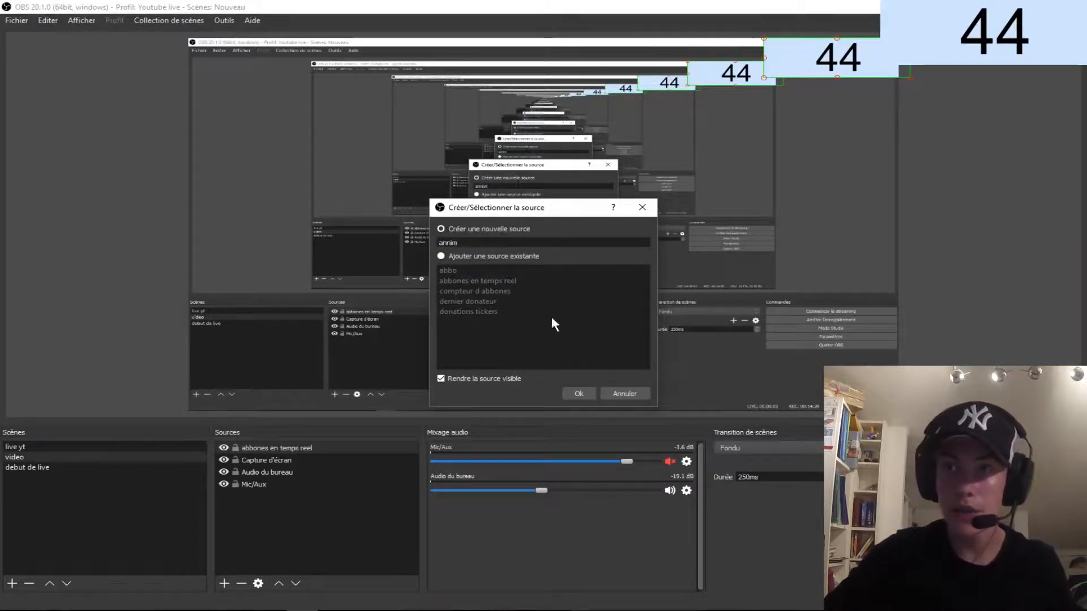
text(nnim)
click(579, 393)
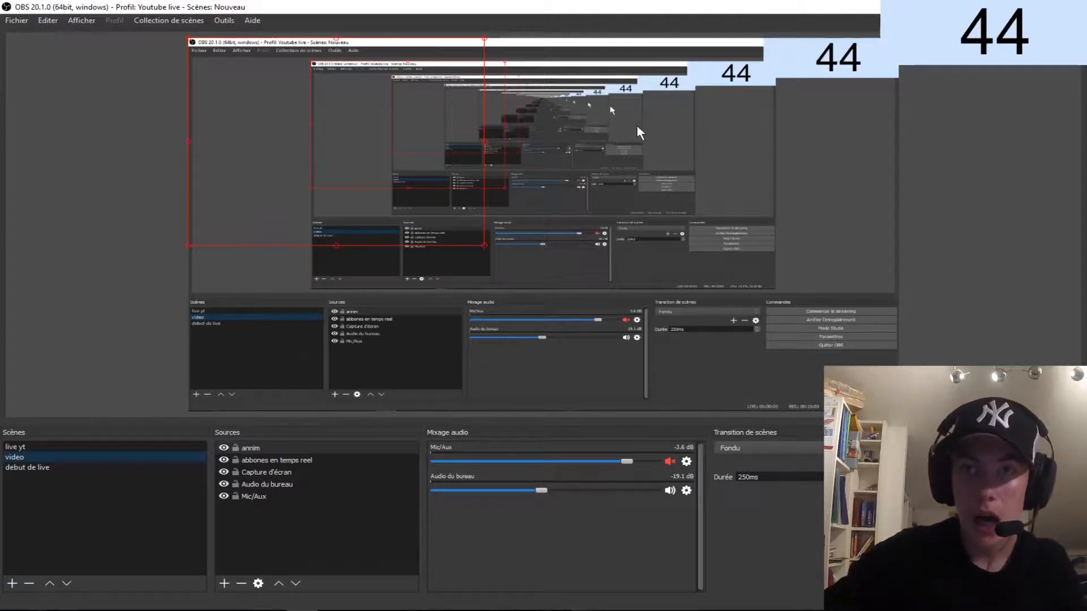
Step: Scale down the annim source in the preview and place it against the canvas's left edge in the lower half
drag(351, 185, 340, 260)
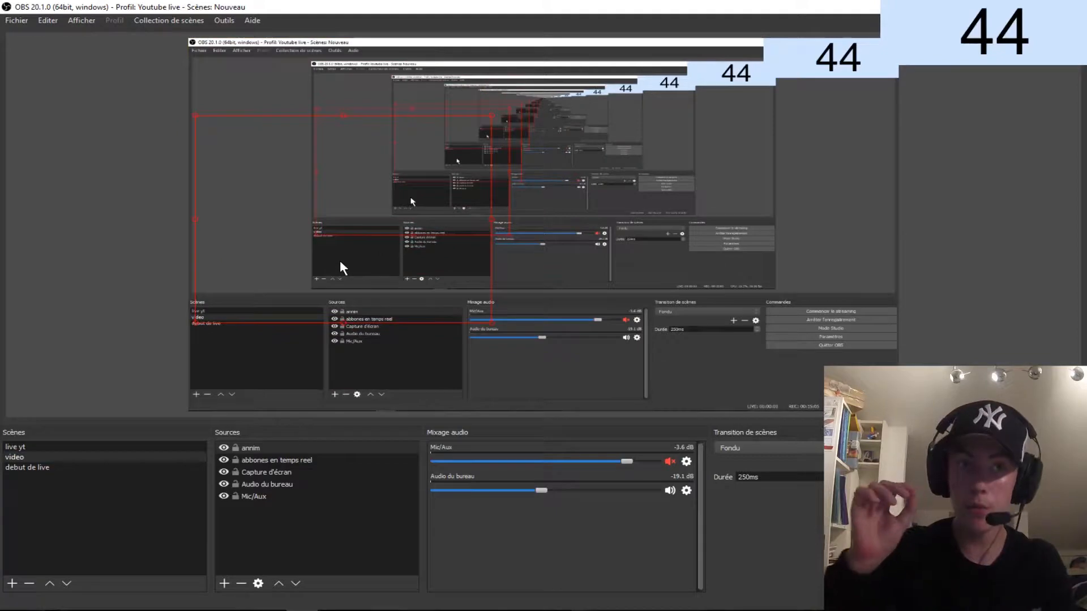
drag(340, 262, 300, 266)
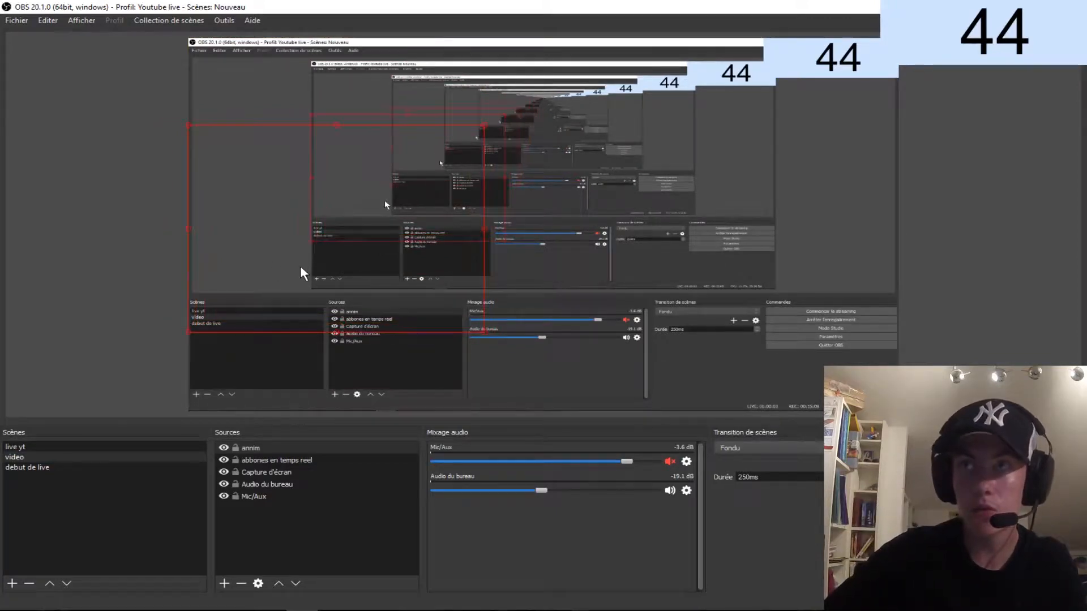
drag(479, 124, 414, 139)
drag(303, 232, 306, 123)
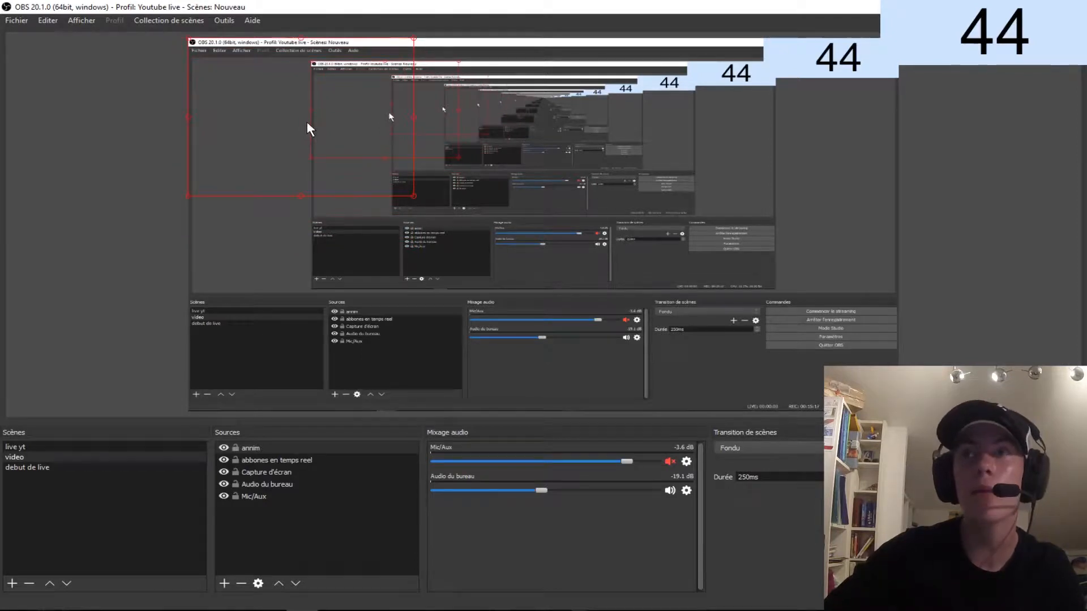
drag(242, 142, 264, 291)
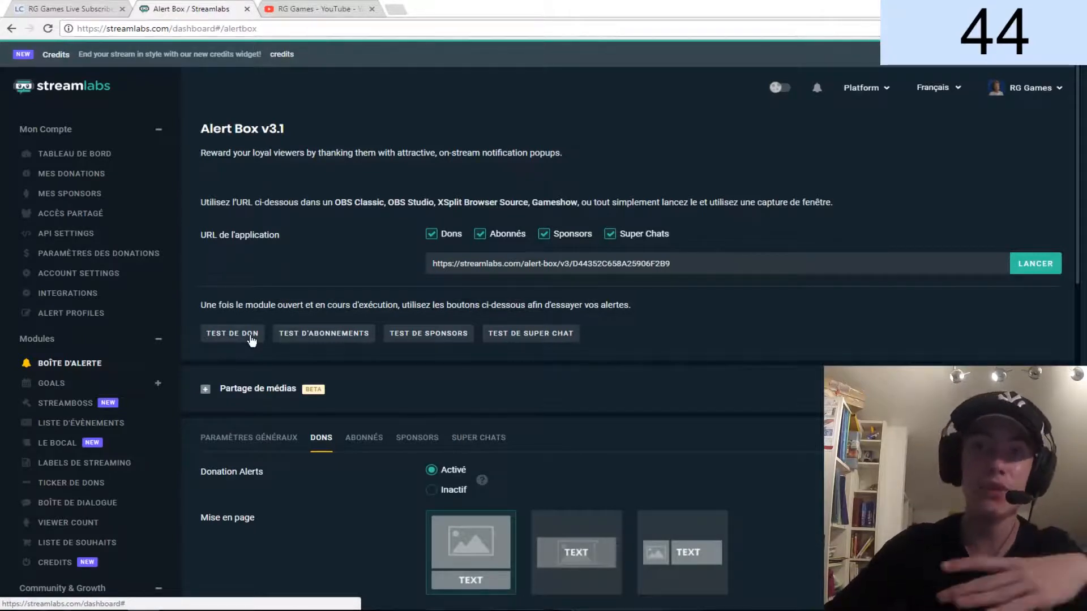
Step: Send a test donation from the Streamlabs alert box and return to OBS to check the alert in the preview
click(250, 339)
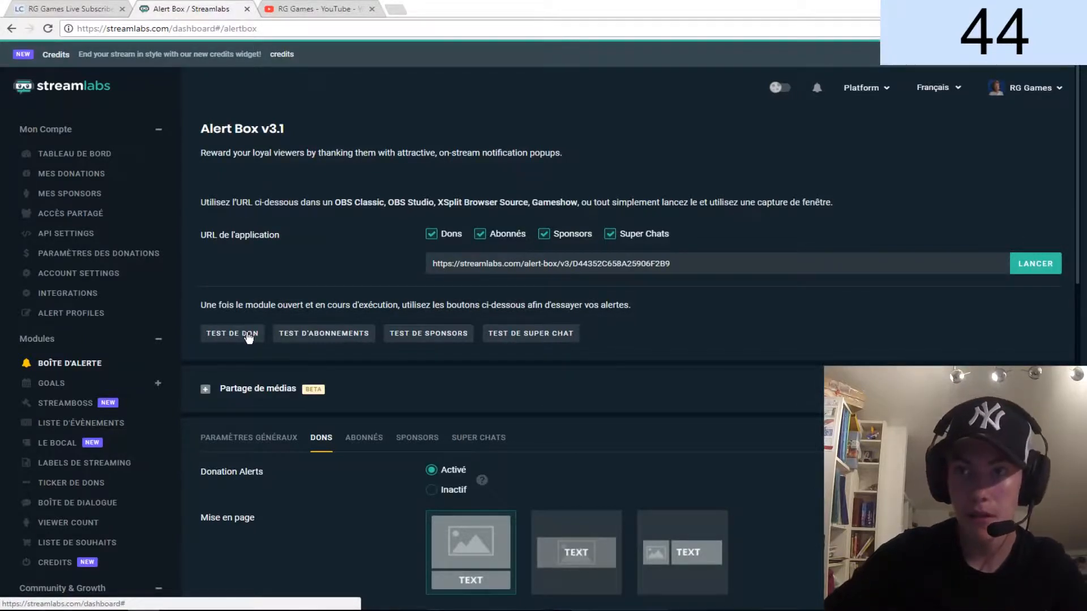
click(307, 610)
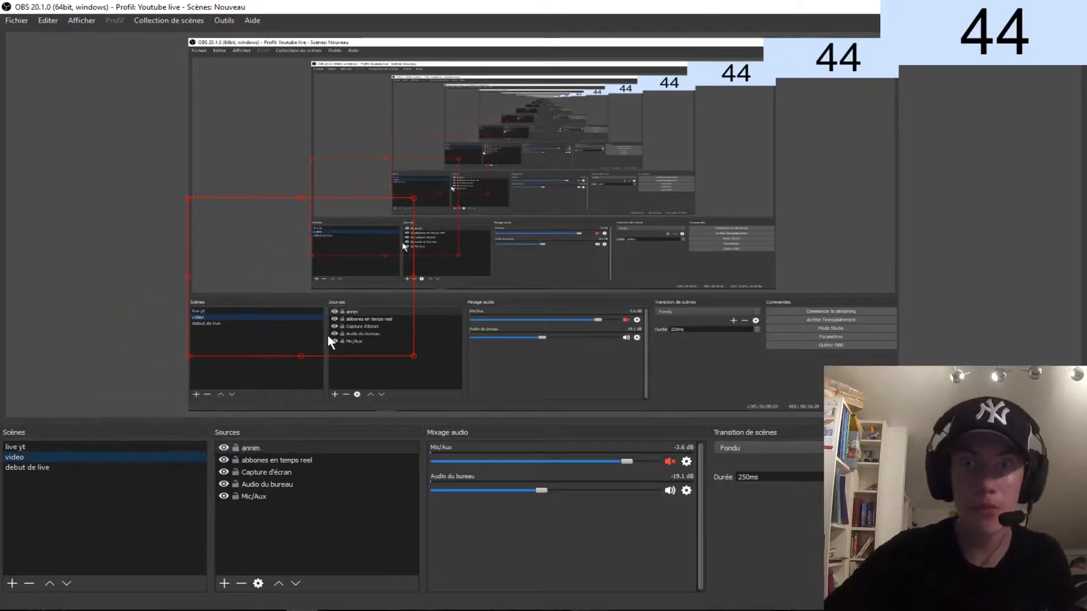
Step: Move the annim source up along the canvas's left edge to about the middle of the preview's height
drag(367, 311, 376, 271)
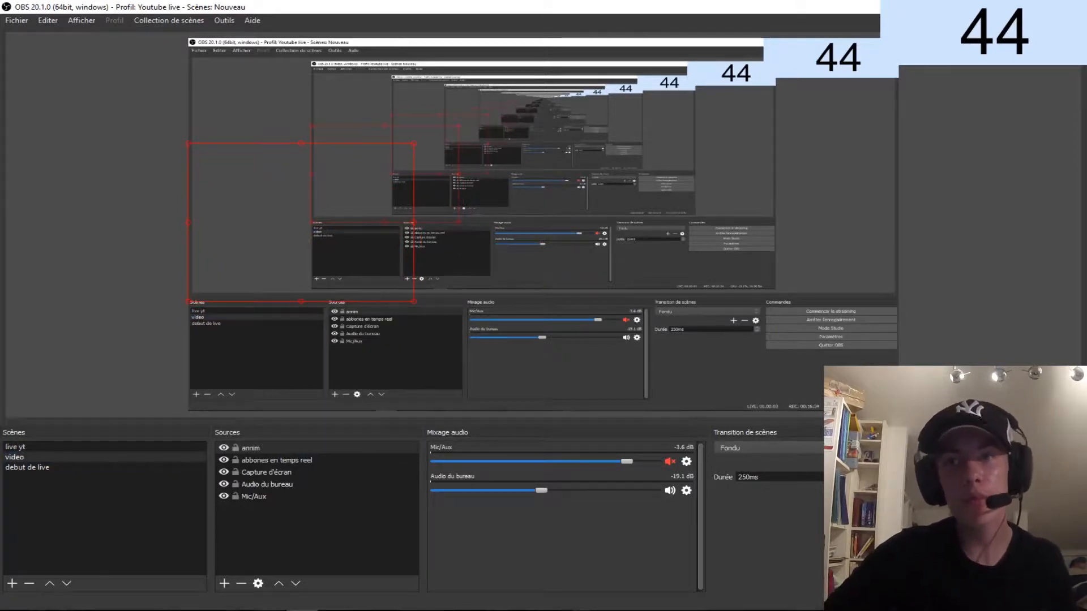
Step: Switch to the Streamlabs alert box, review the subscriber alert settings and their message template, and save the settings
key(alt+Tab)
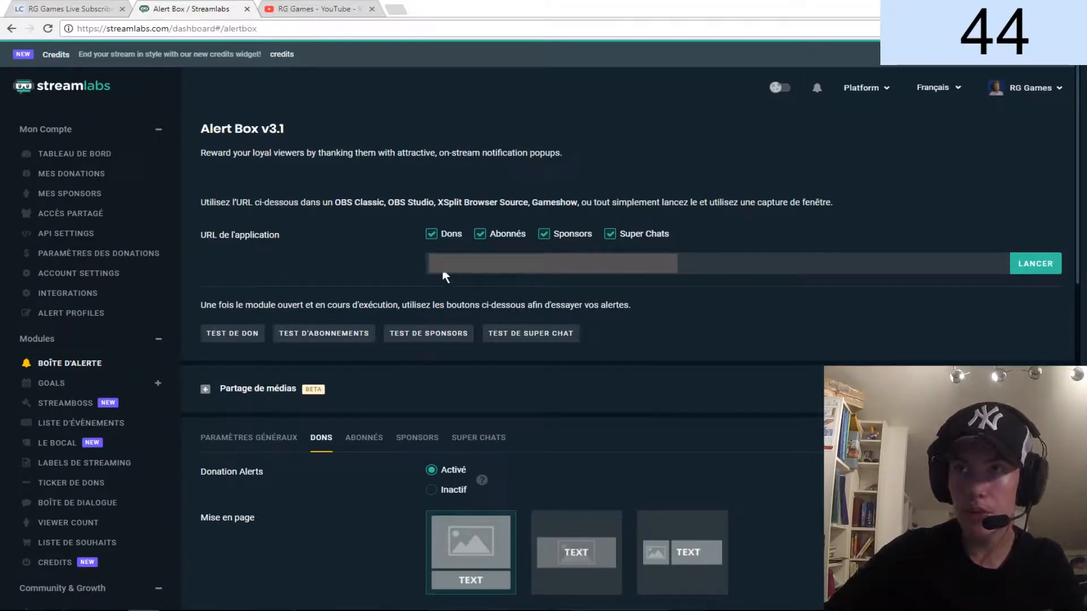
click(374, 442)
scroll(643, 465, down, 4)
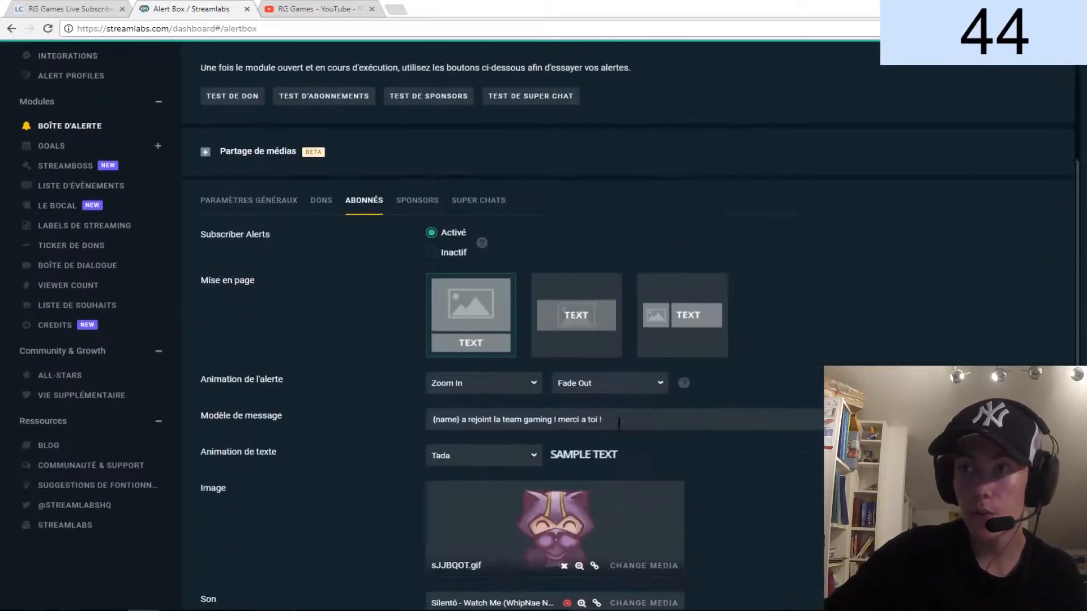
scroll(629, 557, down, 1)
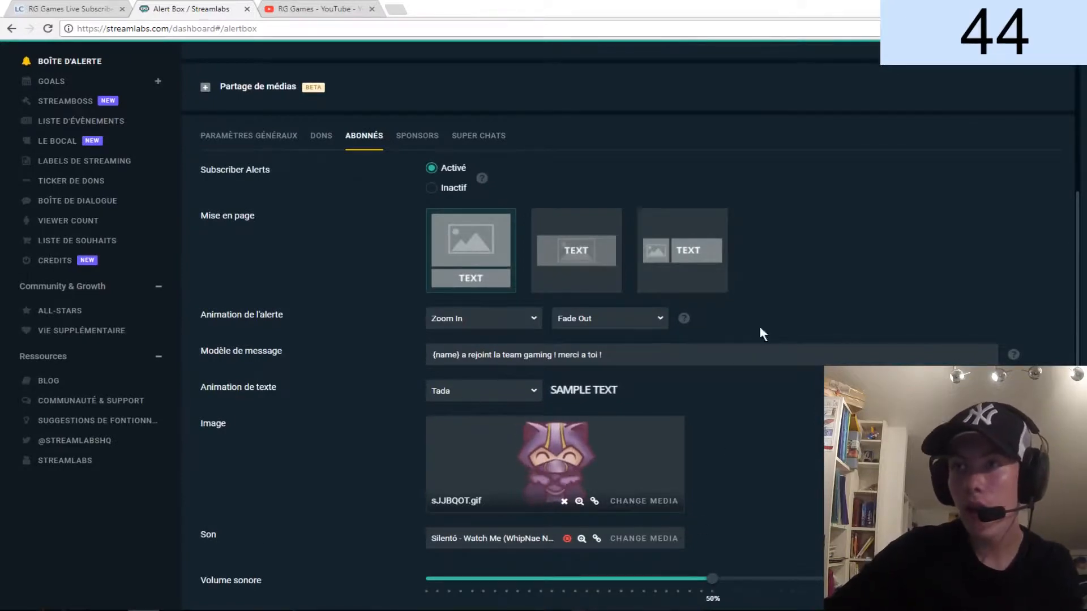
click(459, 357)
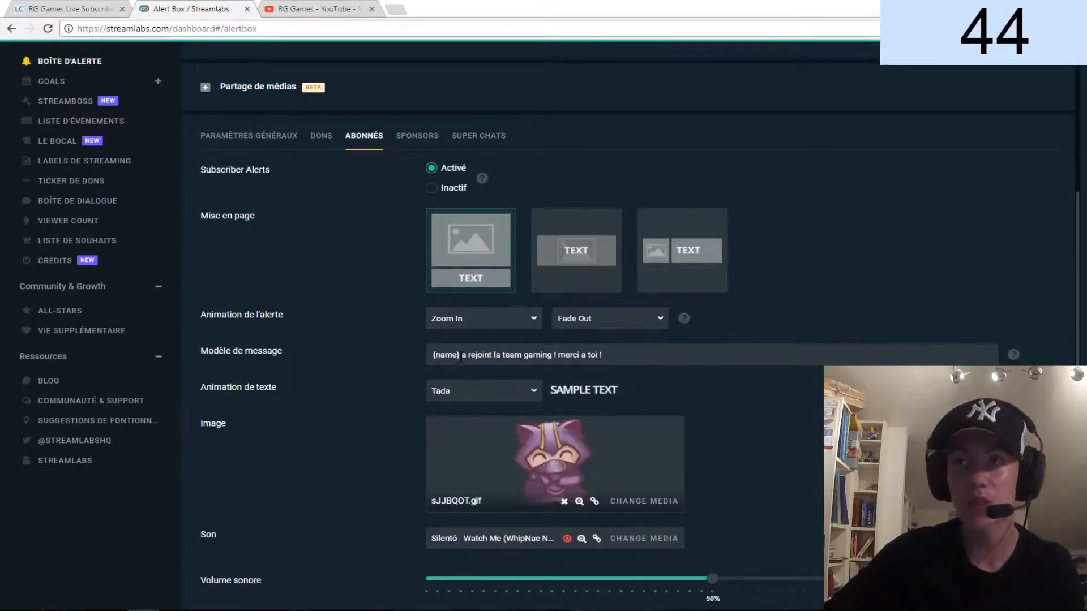
drag(459, 357, 308, 367)
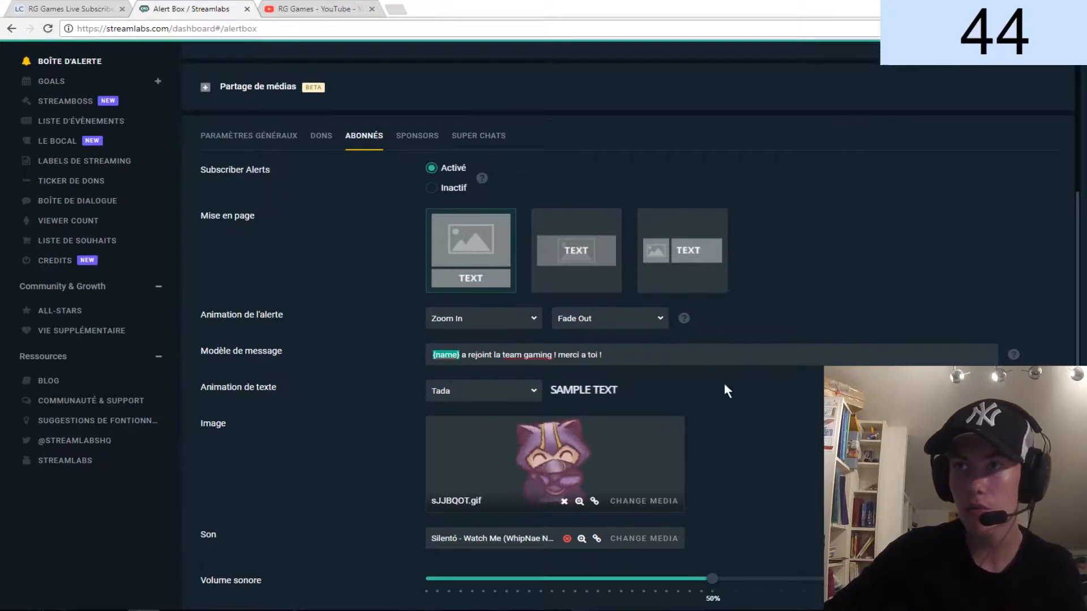
scroll(748, 379, down, 5)
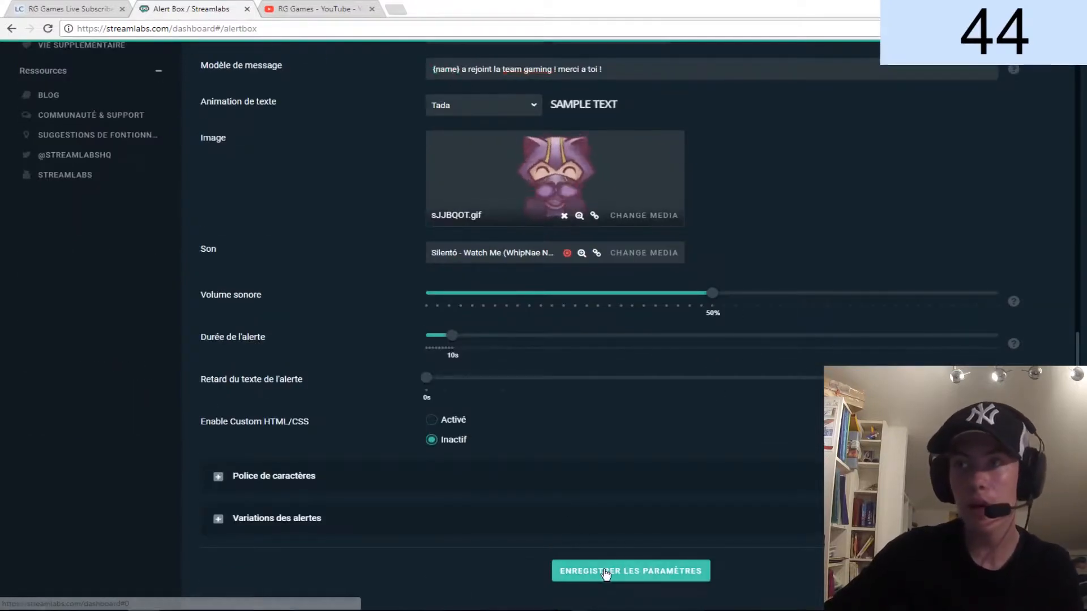
click(563, 571)
scroll(610, 412, up, 6)
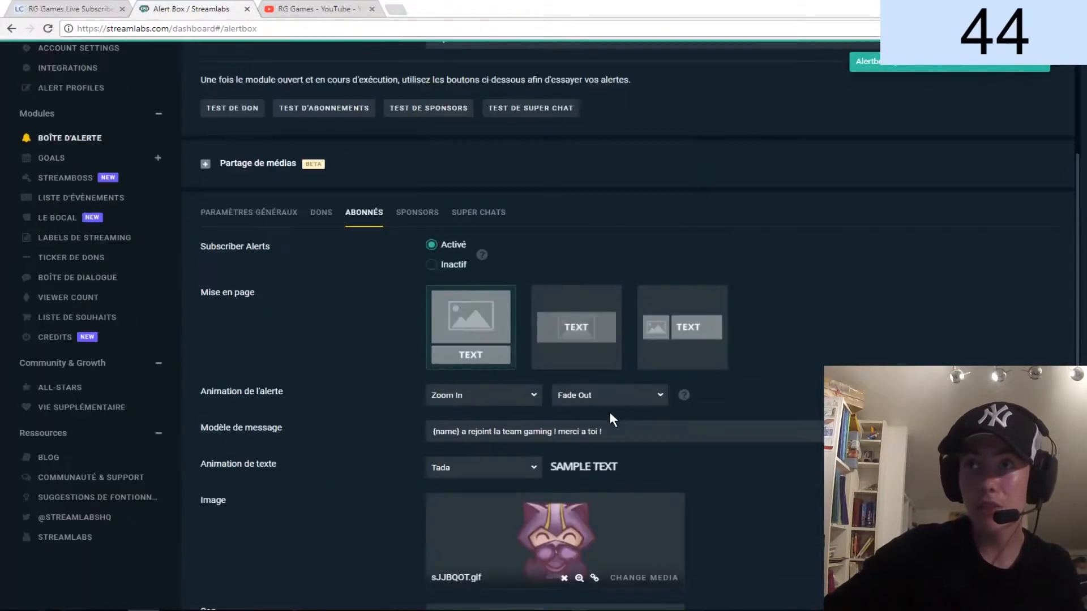
scroll(610, 355, up, 4)
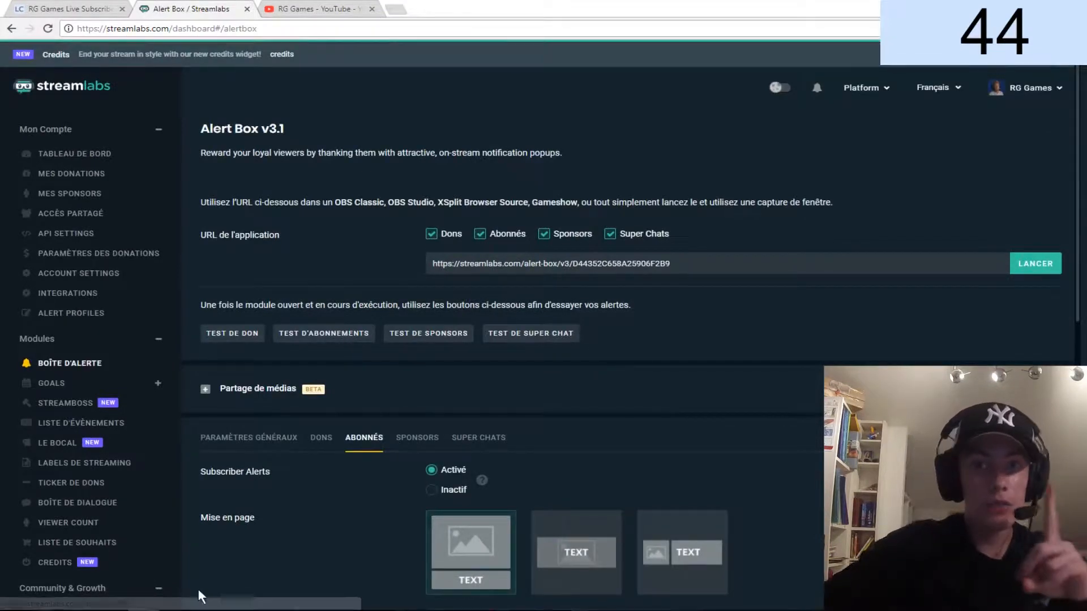
Step: Switch to OBS and select the annim source in the video scene
click(302, 610)
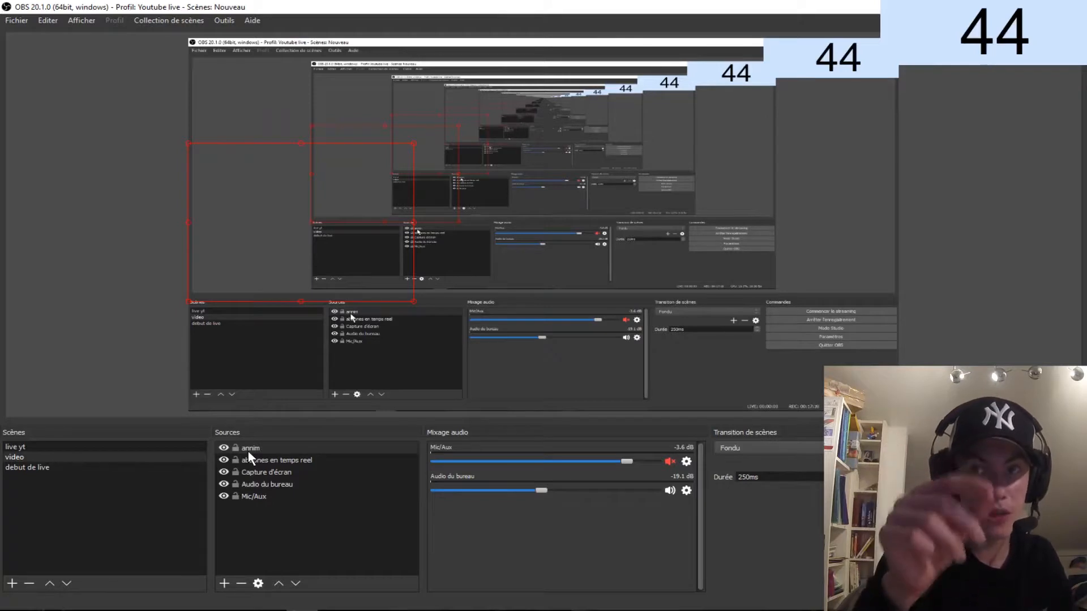
click(224, 583)
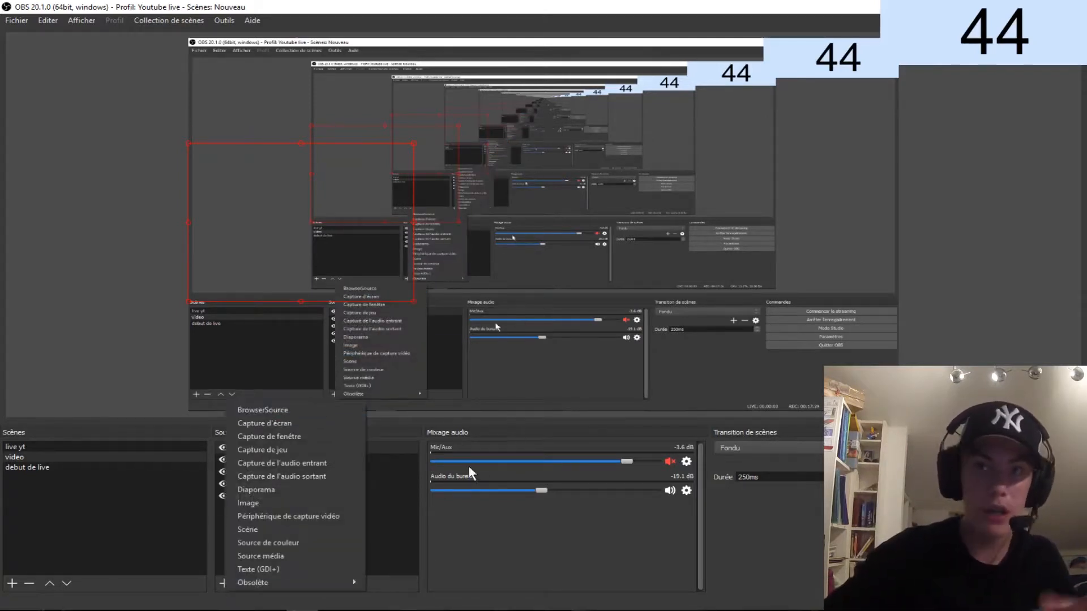
click(385, 496)
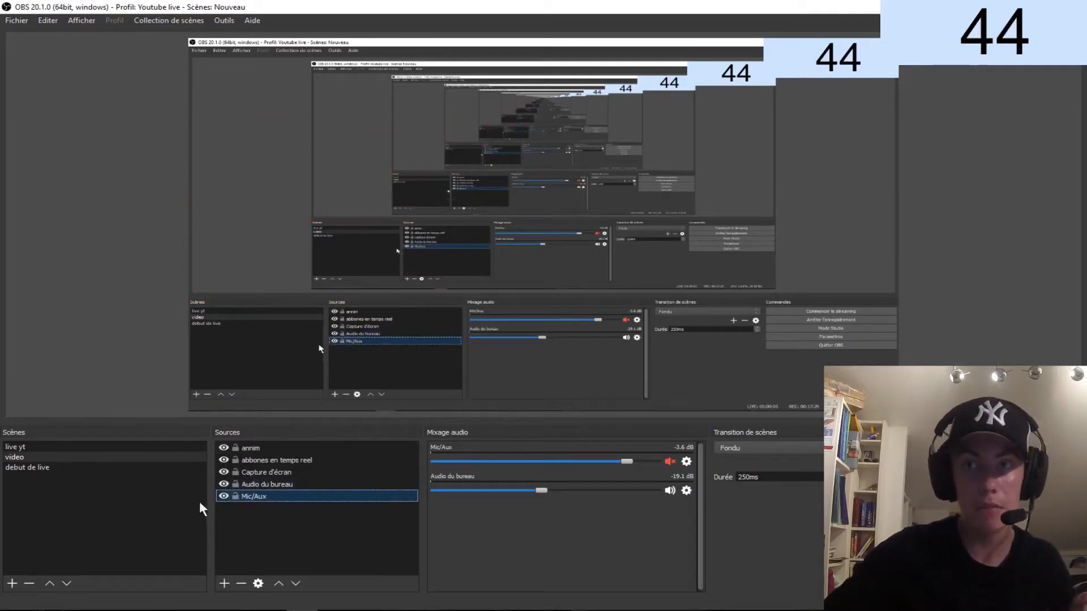
click(266, 447)
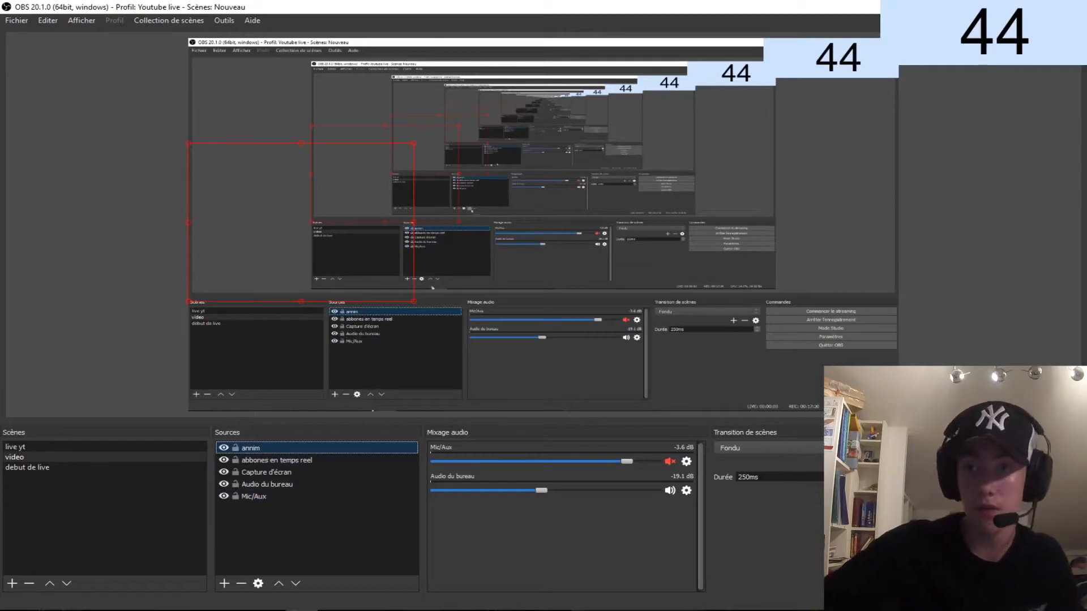
Step: Send a test subscriber alert from the Streamlabs alert box and check it in the OBS preview
click(174, 610)
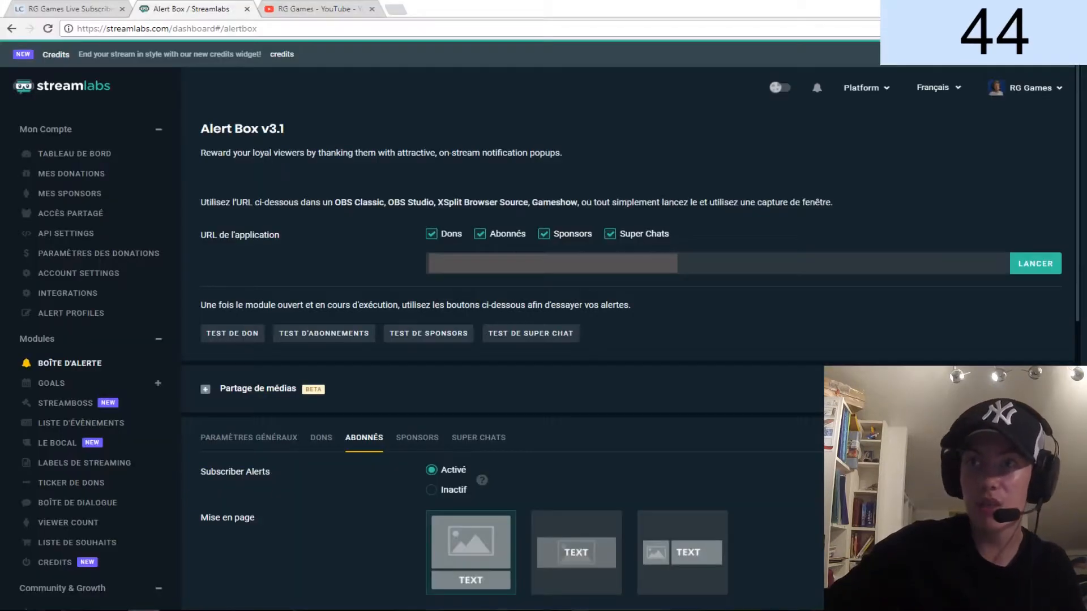
click(324, 334)
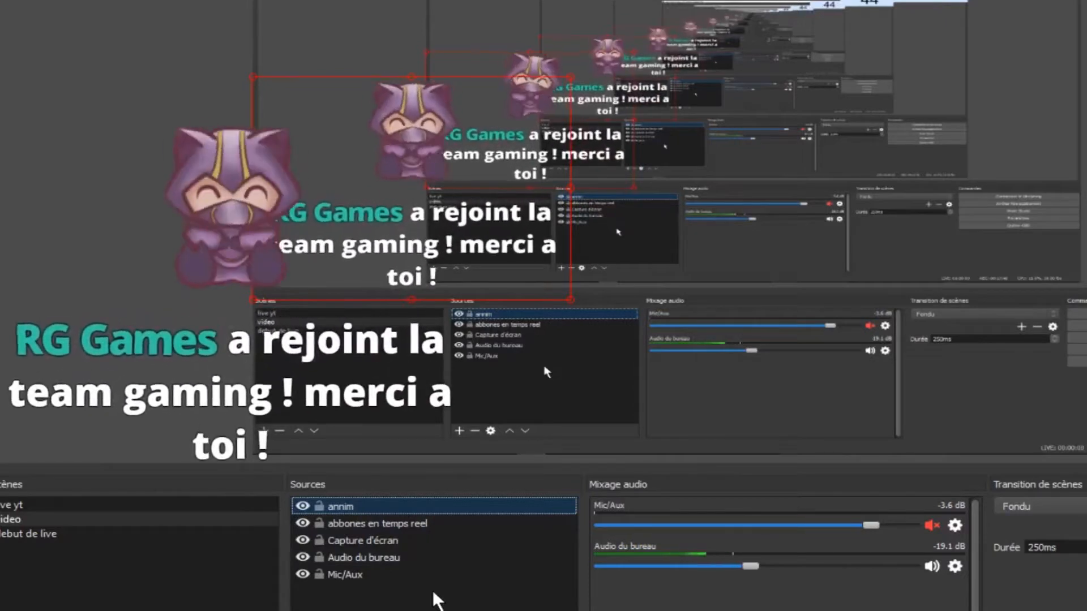